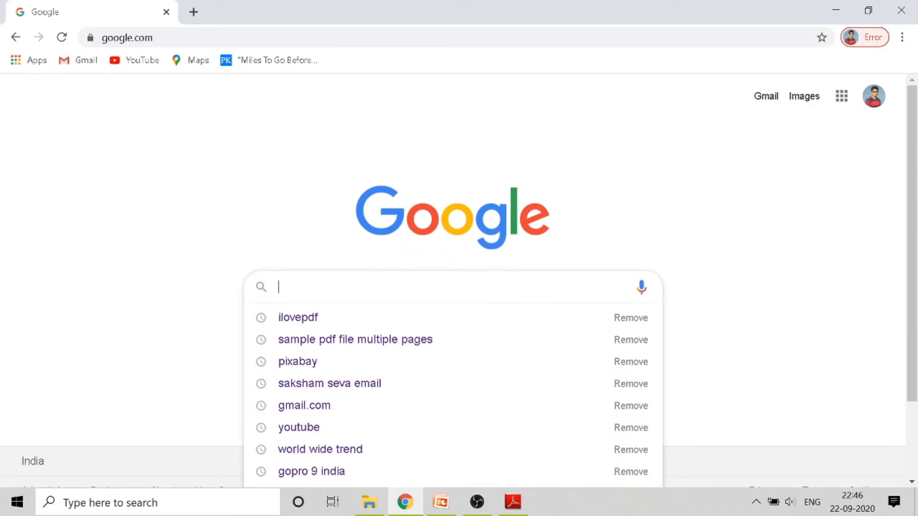
# Search Google for "i love pdf" and open the iLovePDF website from the results.
pyautogui.write('i love ')
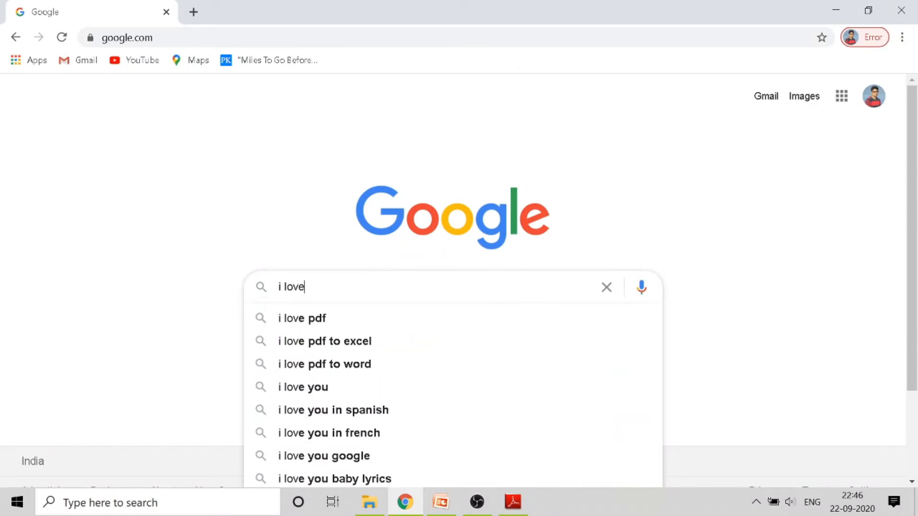
pyautogui.write('pdf')
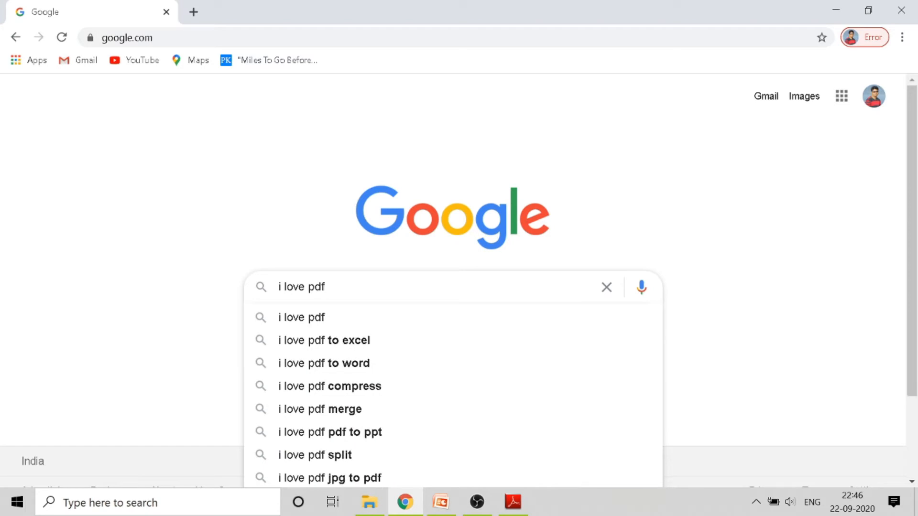
pyautogui.press('Return')
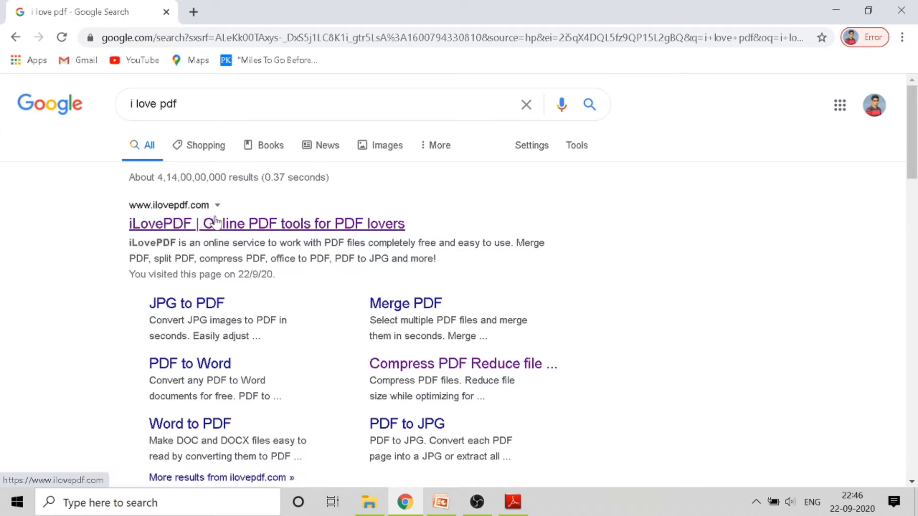
pyautogui.click(194, 229)
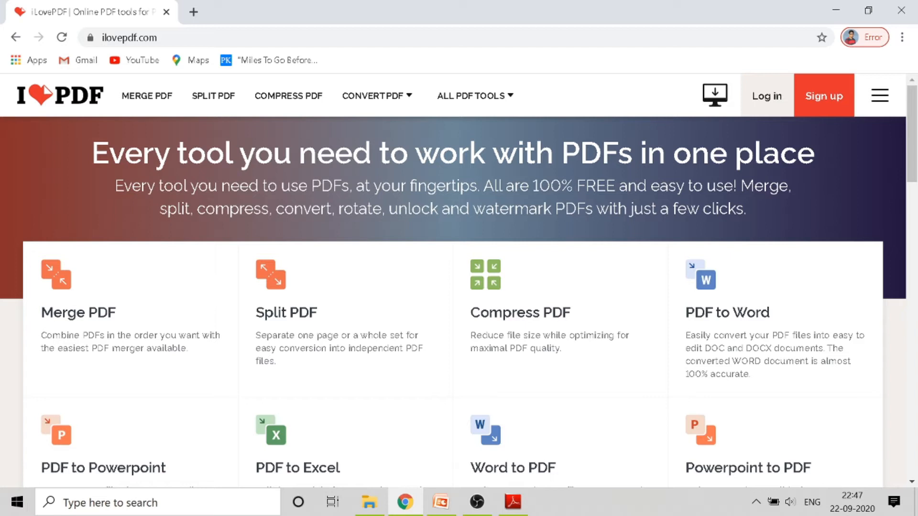
# Open the Split PDF tool and load My Learning File.pdf from the Pdf Learning folder on the Desktop.
pyautogui.click(217, 101)
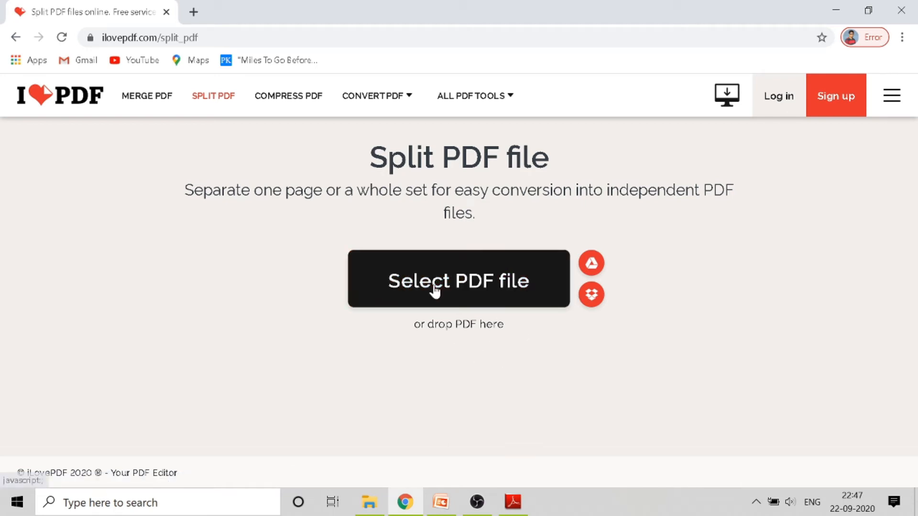
pyautogui.click(521, 287)
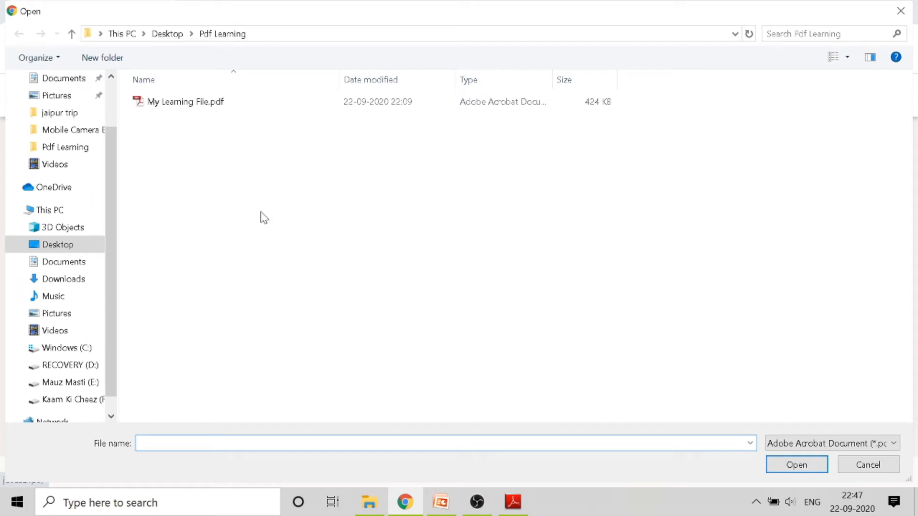
pyautogui.click(177, 106)
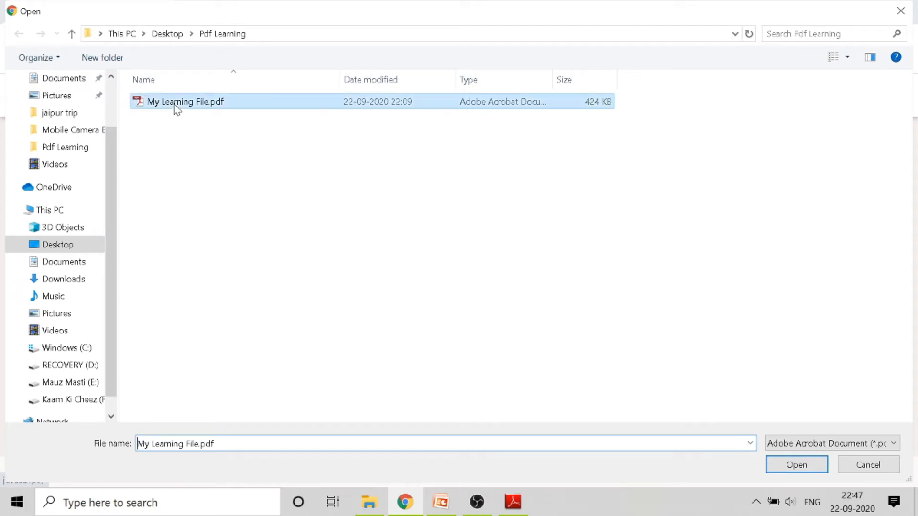
pyautogui.click(798, 466)
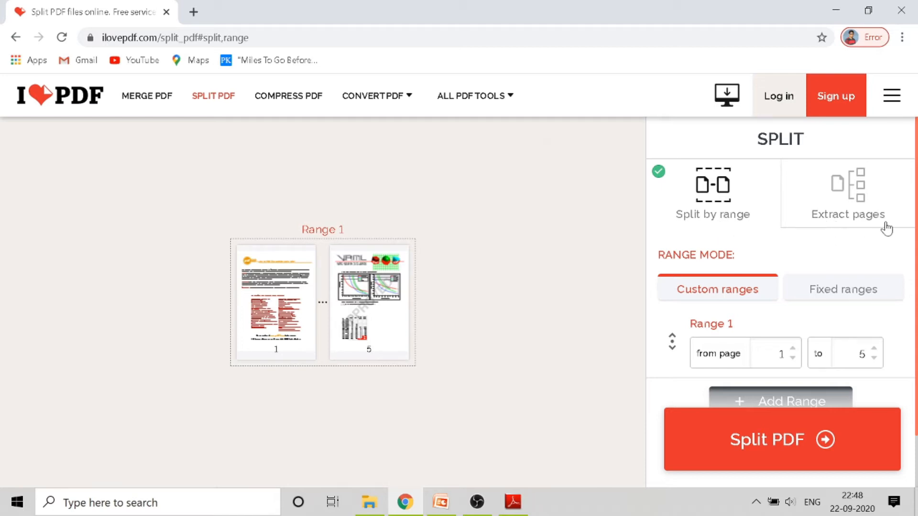
# Set the custom range to run from page 2 to page 4 and split the PDF.
pyautogui.moveTo(727, 361)
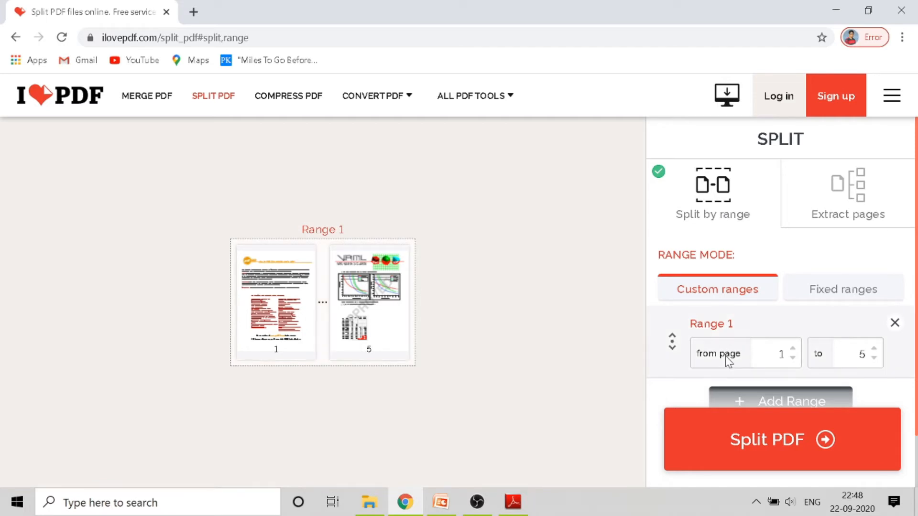
pyautogui.doubleClick(781, 354)
pyautogui.write('2')
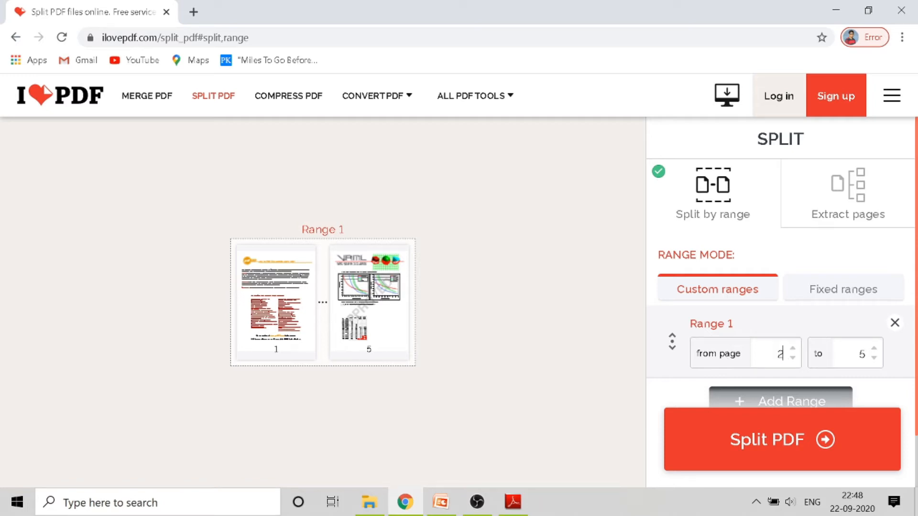
pyautogui.doubleClick(862, 354)
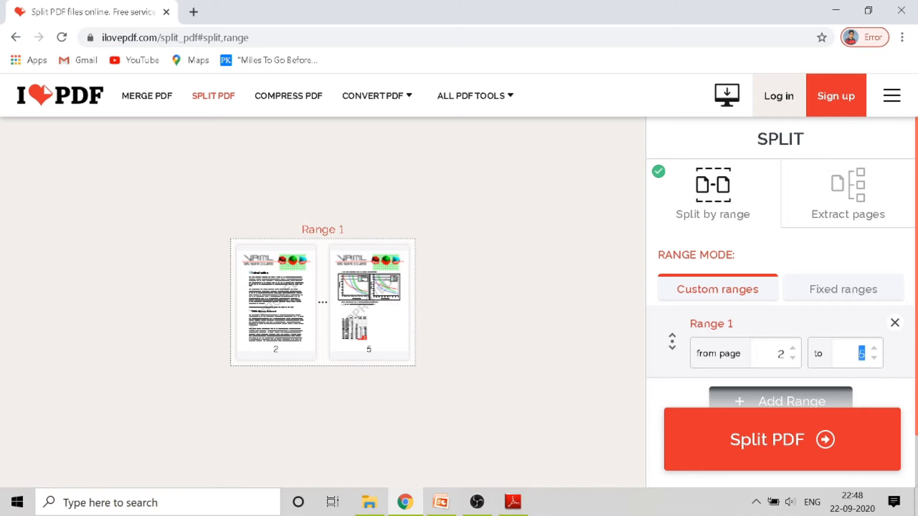
pyautogui.write('4')
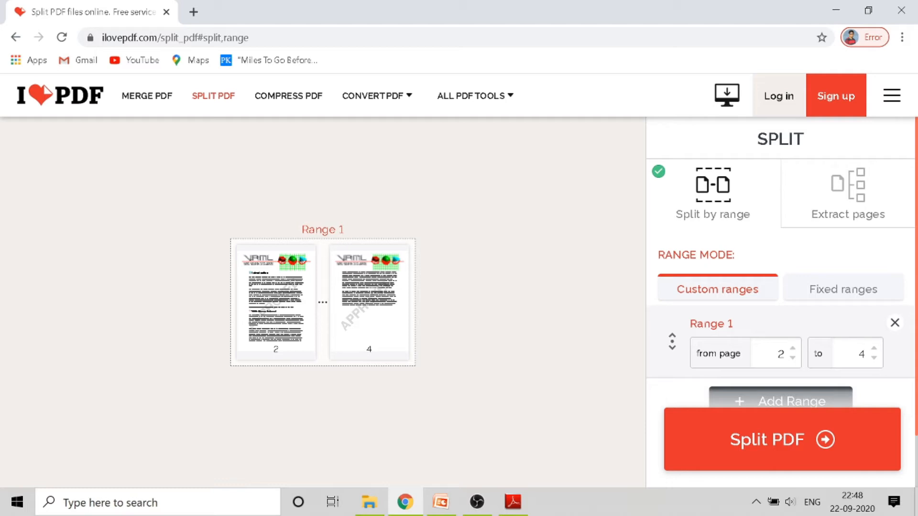
pyautogui.click(769, 450)
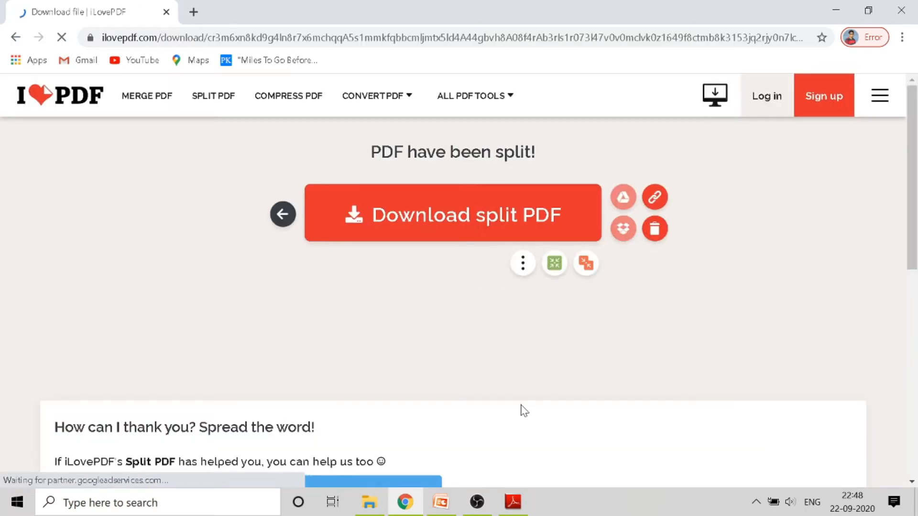
# Download the split PDF and show the downloaded file in its folder.
pyautogui.click(522, 263)
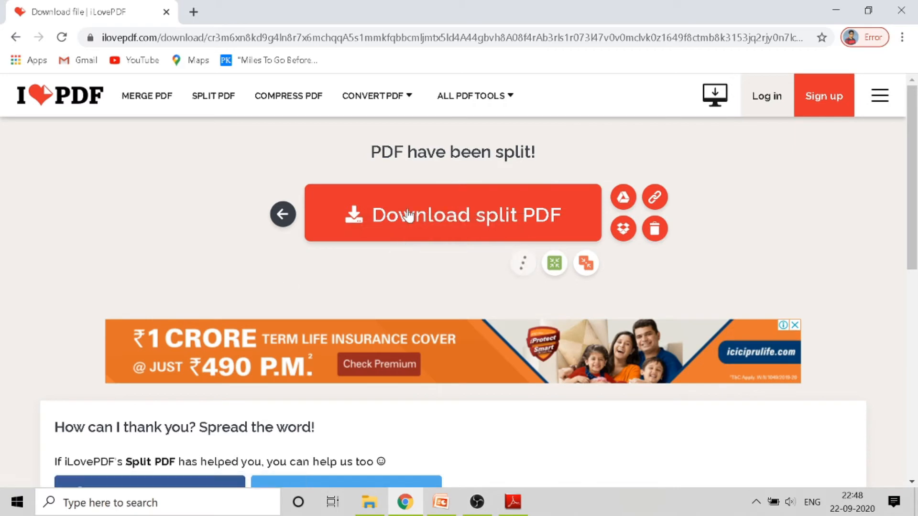
pyautogui.click(488, 223)
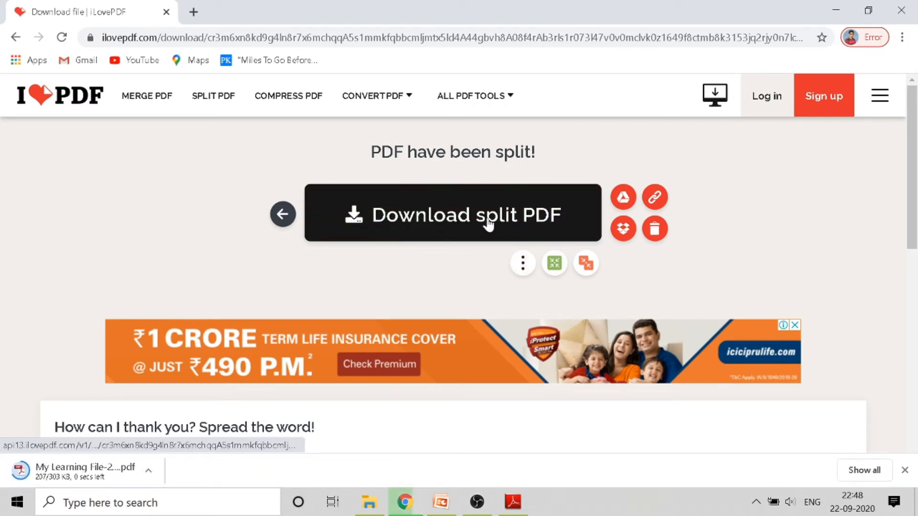
pyautogui.click(148, 472)
pyautogui.click(190, 423)
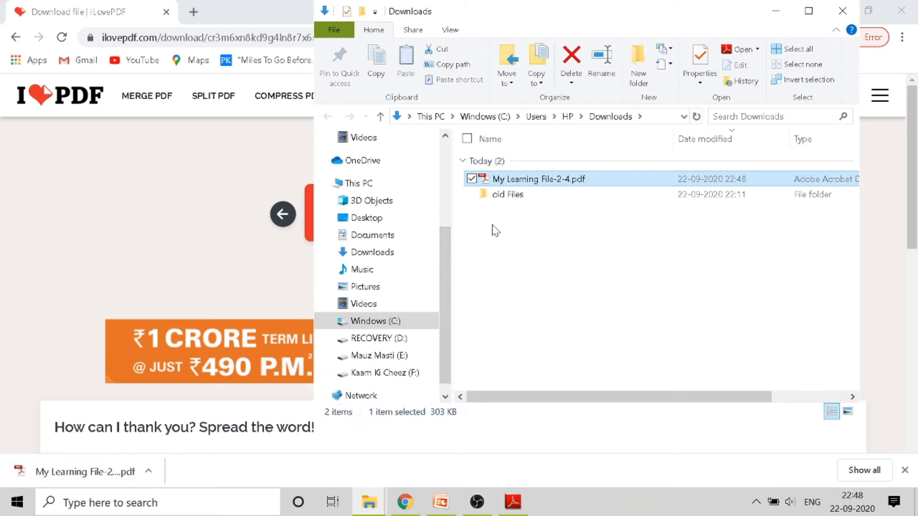
# Open My Learning File-2-4.pdf to check its pages, and close the reader and the Downloads window.
pyautogui.doubleClick(592, 185)
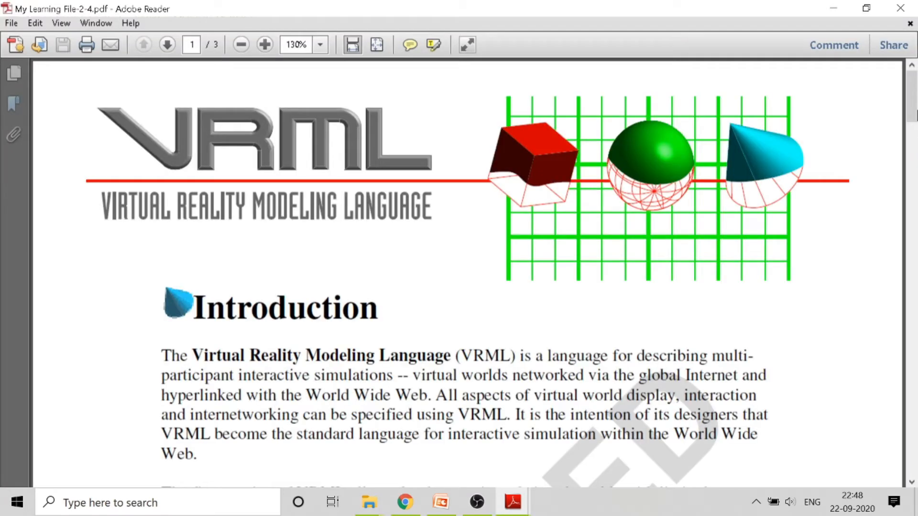
pyautogui.moveTo(912, 96); pyautogui.dragTo(915, 351)
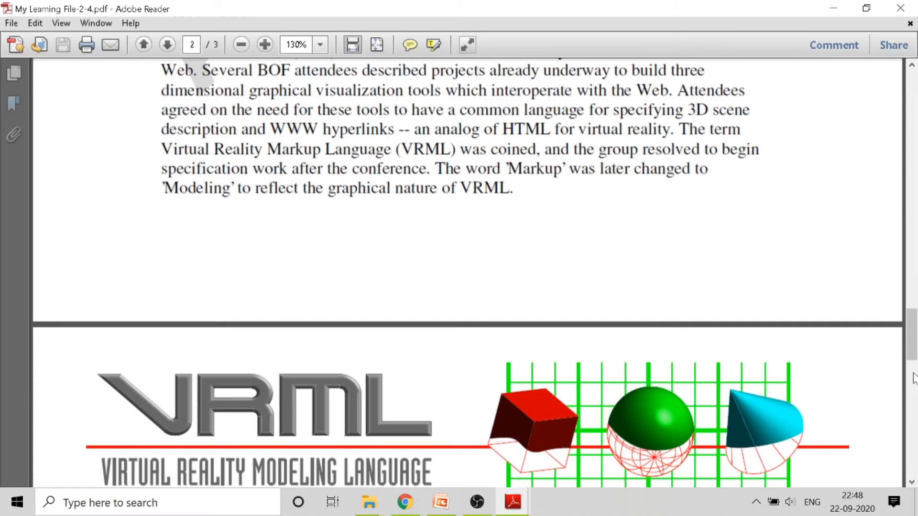
pyautogui.moveTo(911, 356); pyautogui.dragTo(910, 143)
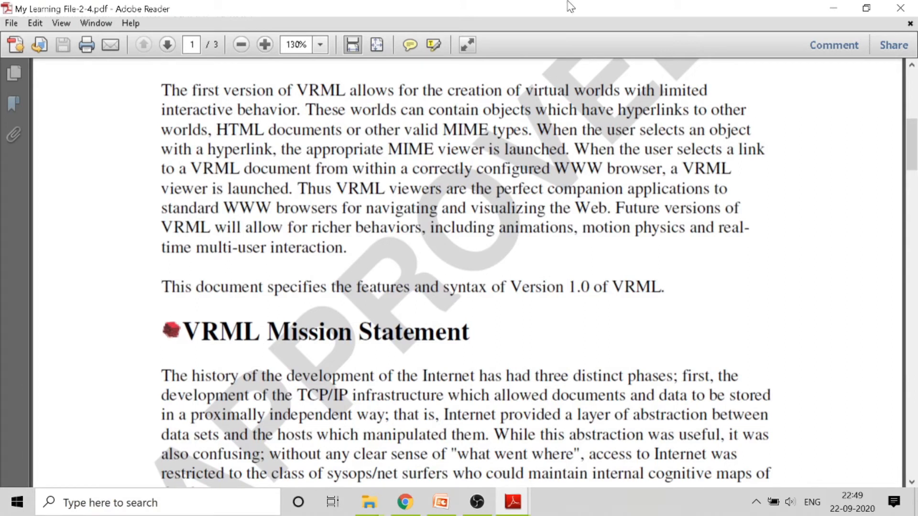
pyautogui.click(914, 6)
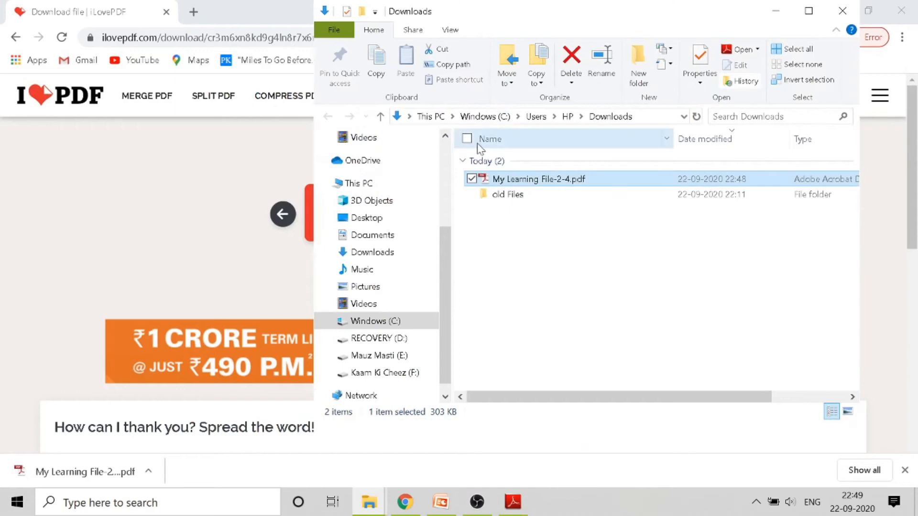
pyautogui.click(851, 14)
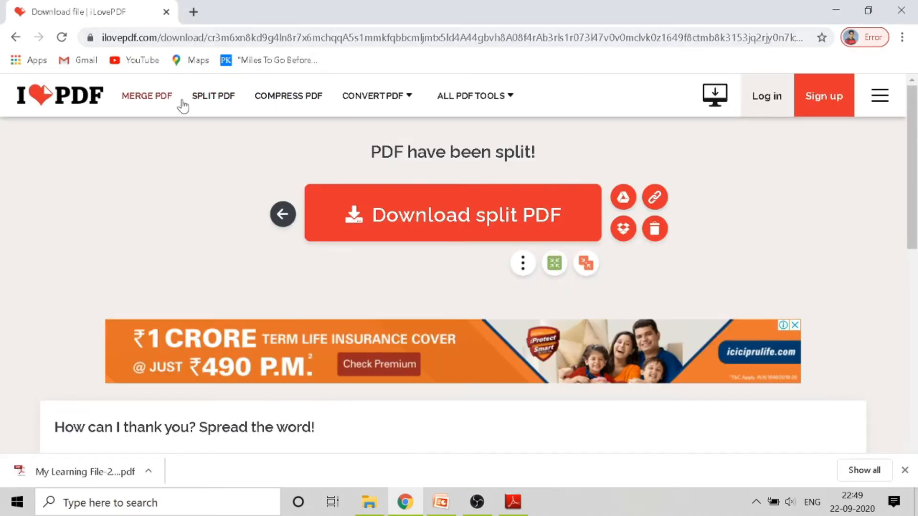
# Start another PDF split on iLovePDF using My Learning File.pdf from the Pdf Learning folder.
pyautogui.click(210, 106)
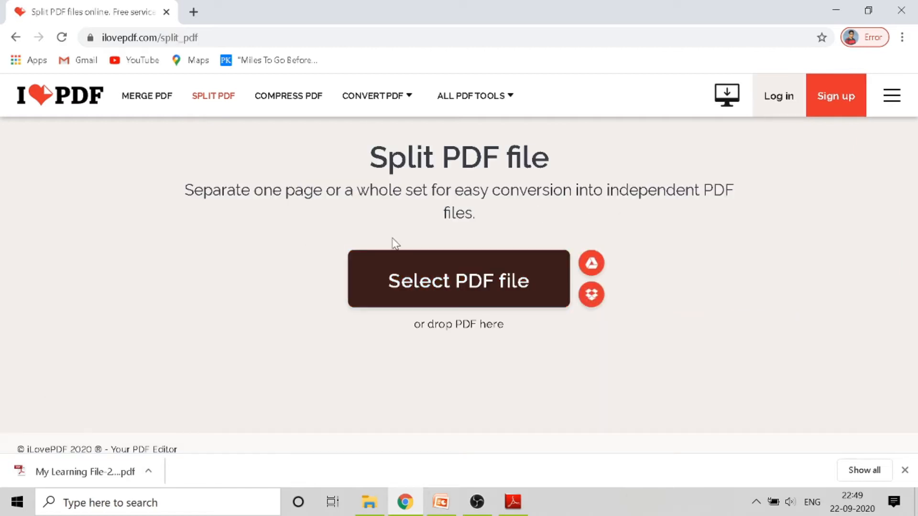
pyautogui.click(488, 280)
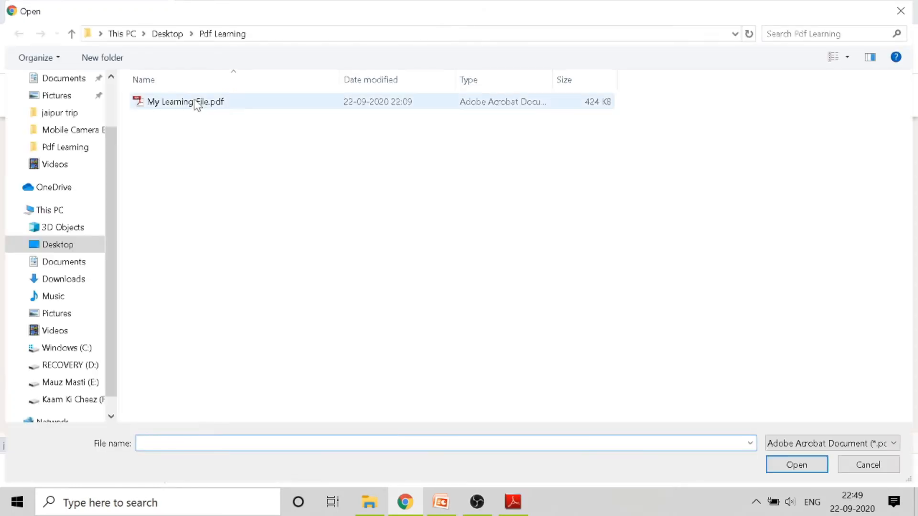
pyautogui.click(196, 104)
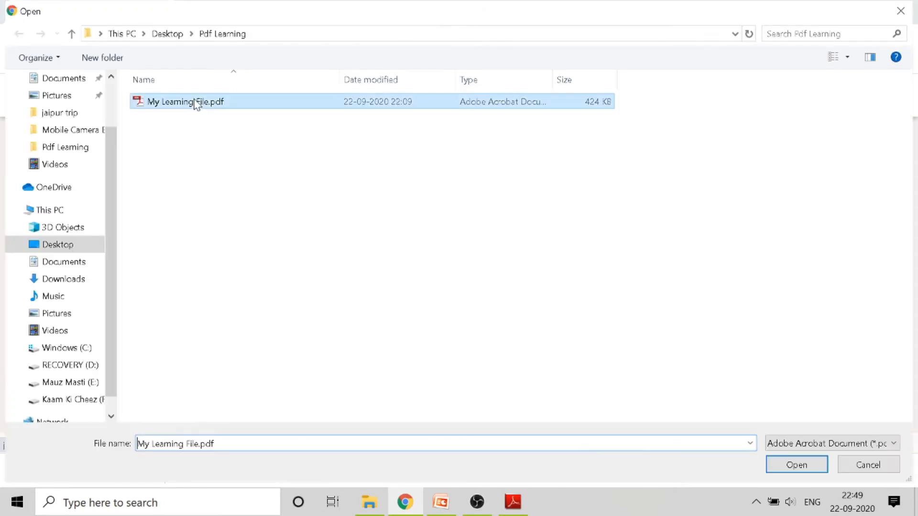
pyautogui.click(800, 467)
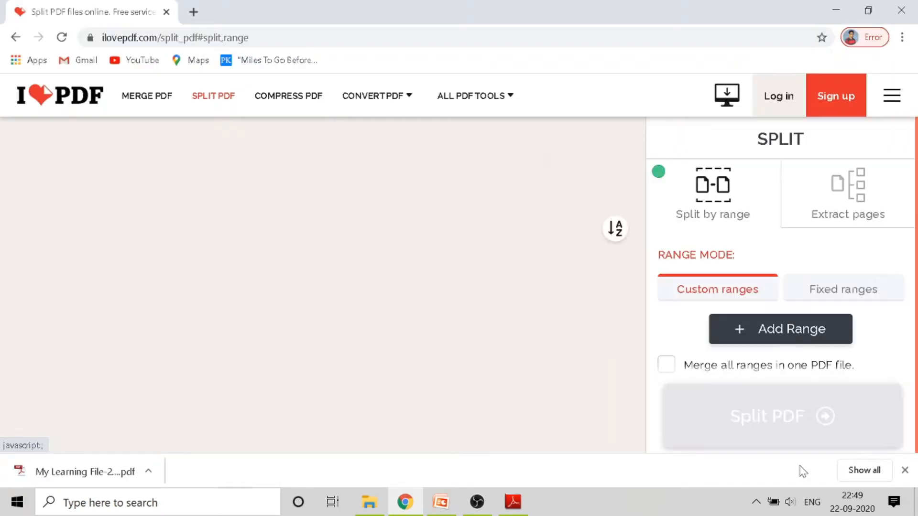
# Extract all pages of the document into separate PDF files and download the result.
pyautogui.click(852, 207)
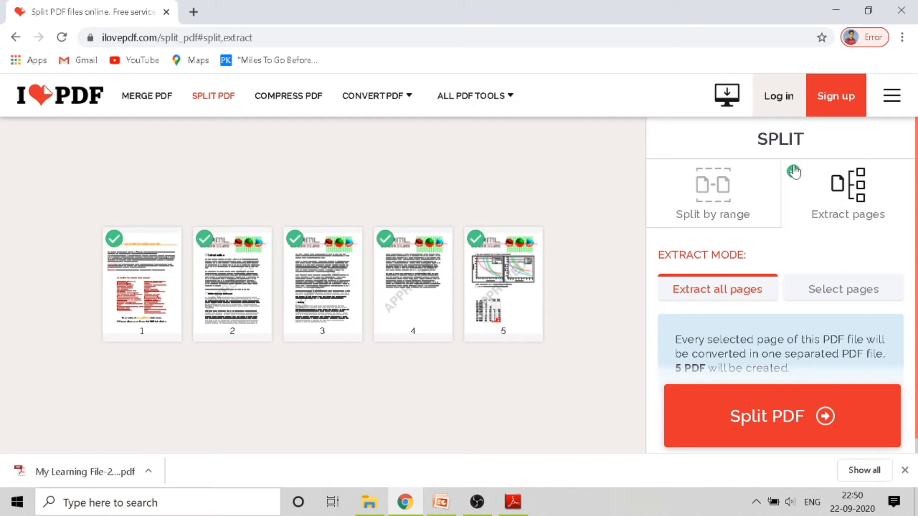
pyautogui.click(784, 426)
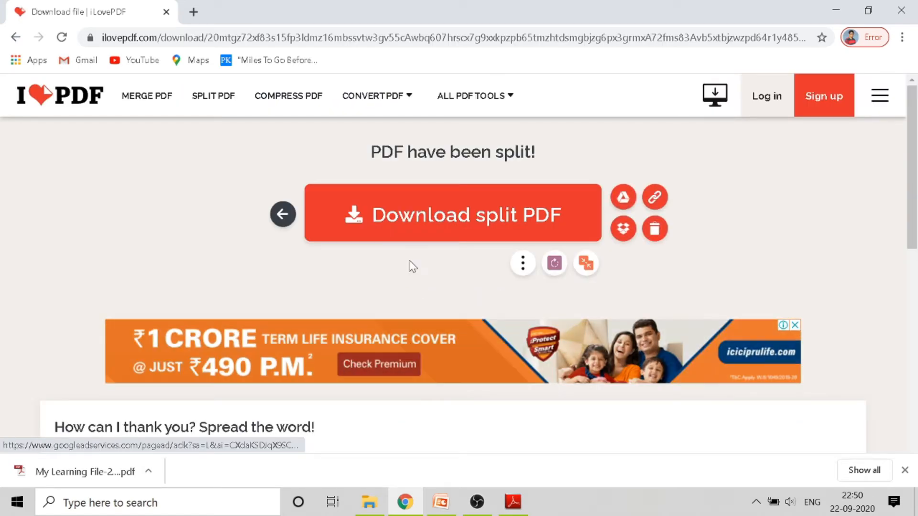
pyautogui.click(439, 220)
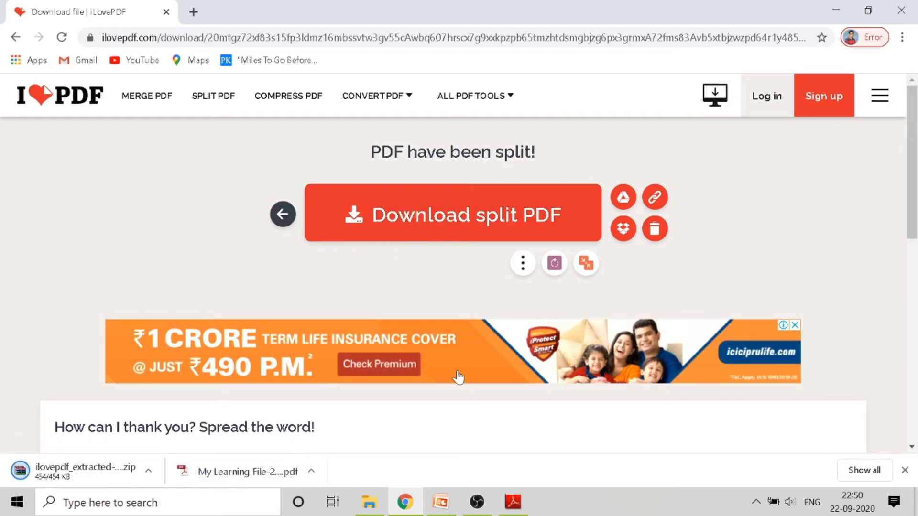
# Show the downloaded ilovepdf_extracted-pages.zip in its folder and copy the archive.
pyautogui.click(148, 472)
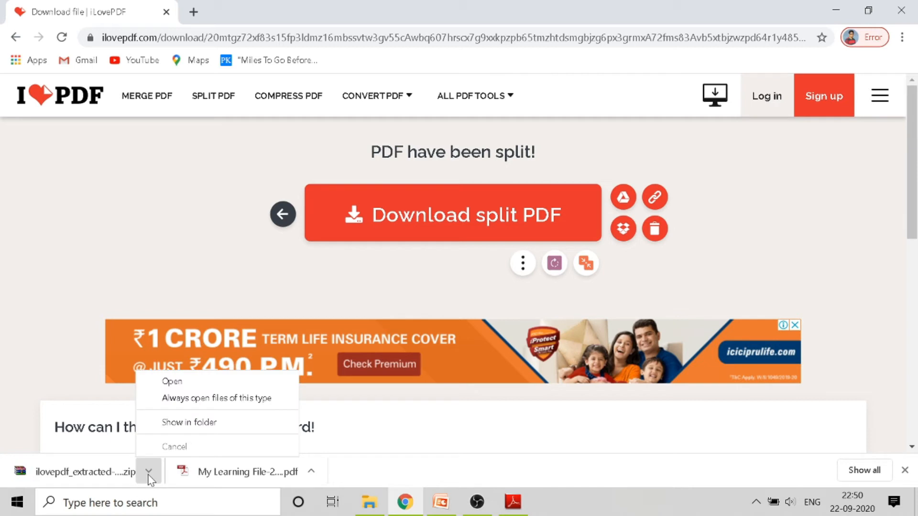
pyautogui.click(201, 424)
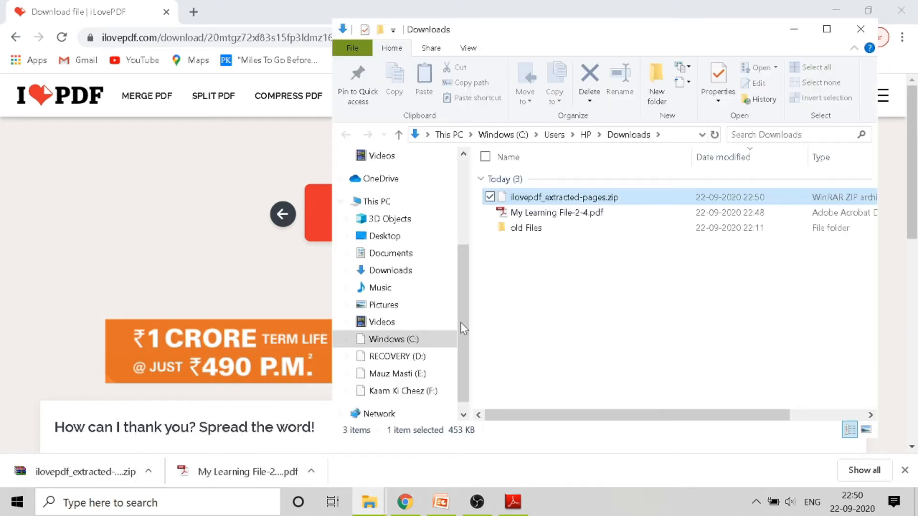
pyautogui.rightClick(553, 201)
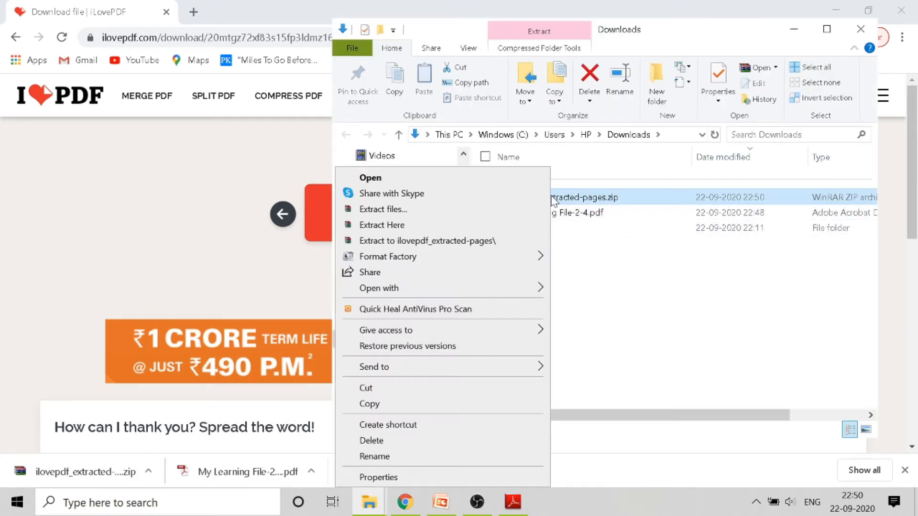
pyautogui.click(400, 405)
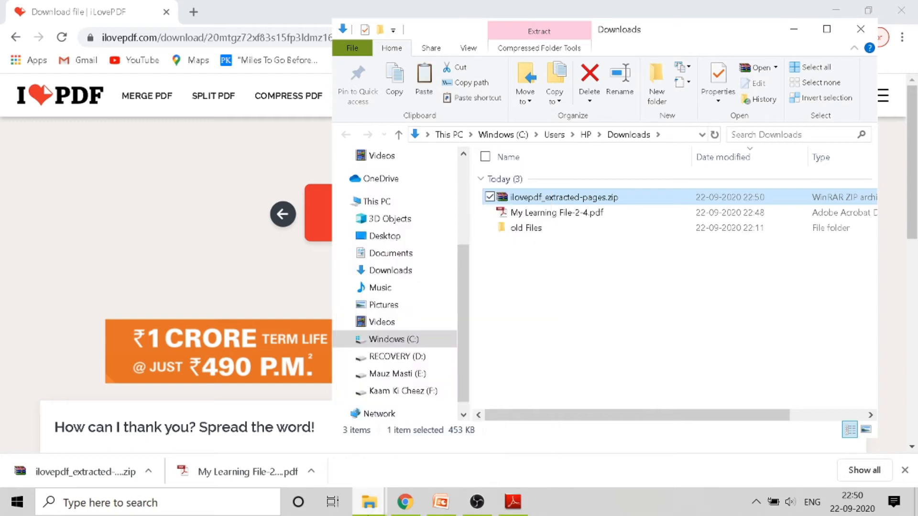
# Switch to the Pdf Learning folder window and create a new folder named split in it.
pyautogui.moveTo(376, 510)
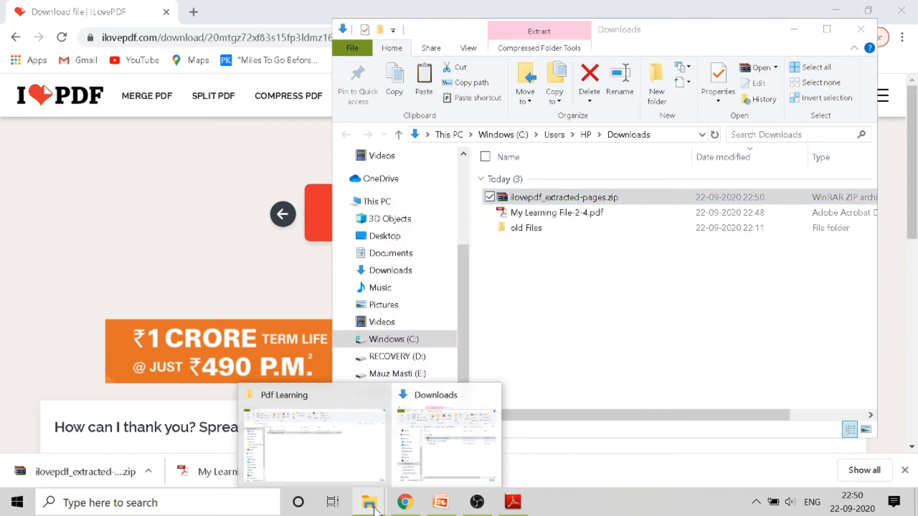
pyautogui.click(354, 454)
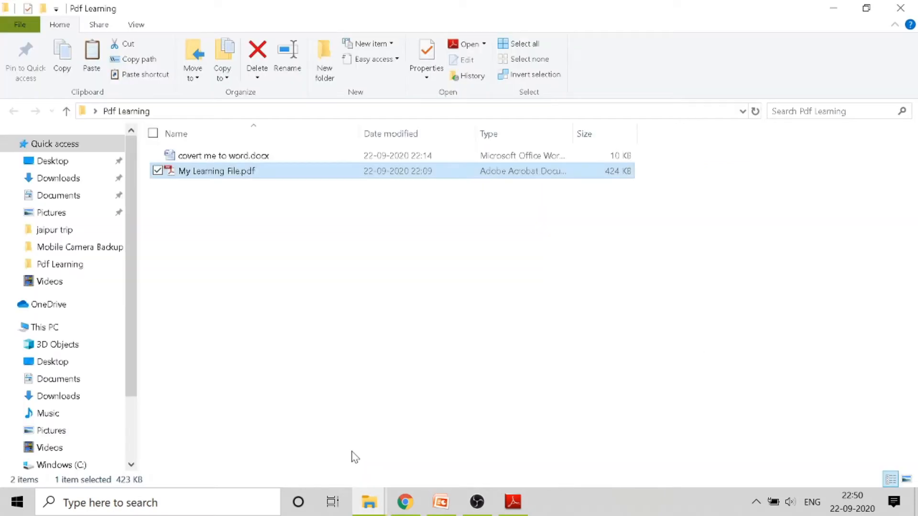
pyautogui.rightClick(374, 287)
pyautogui.moveTo(315, 253)
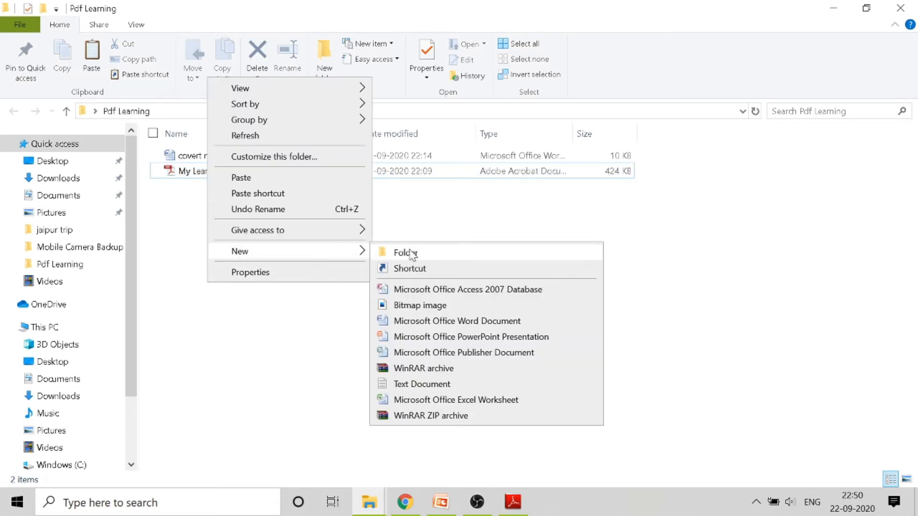
pyautogui.click(418, 254)
pyautogui.write('s')
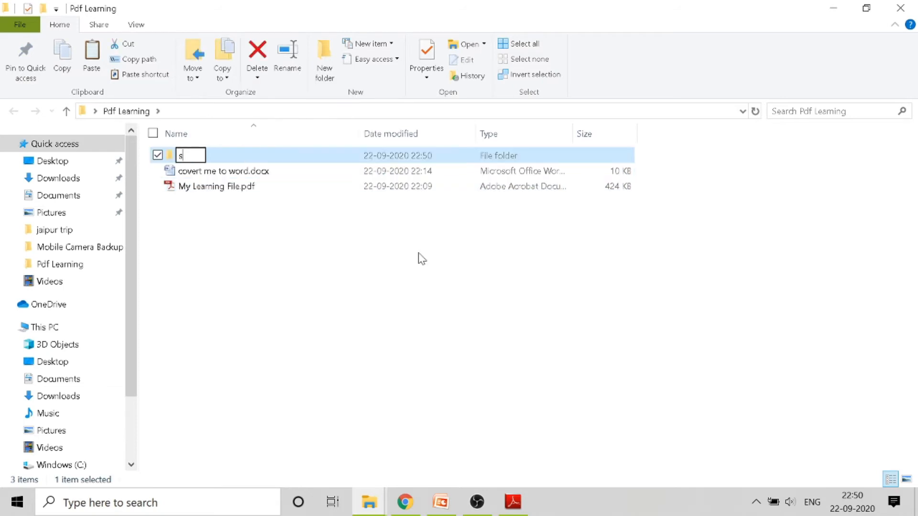
pyautogui.write('plit')
pyautogui.click(280, 158)
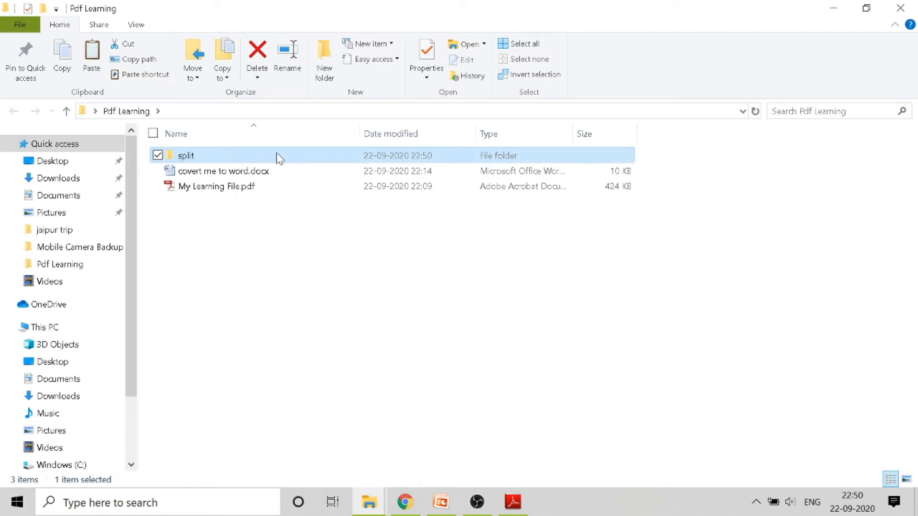
# Paste the copied ilovepdf_extracted-pages.zip into the split folder and extract its files there.
pyautogui.doubleClick(278, 155)
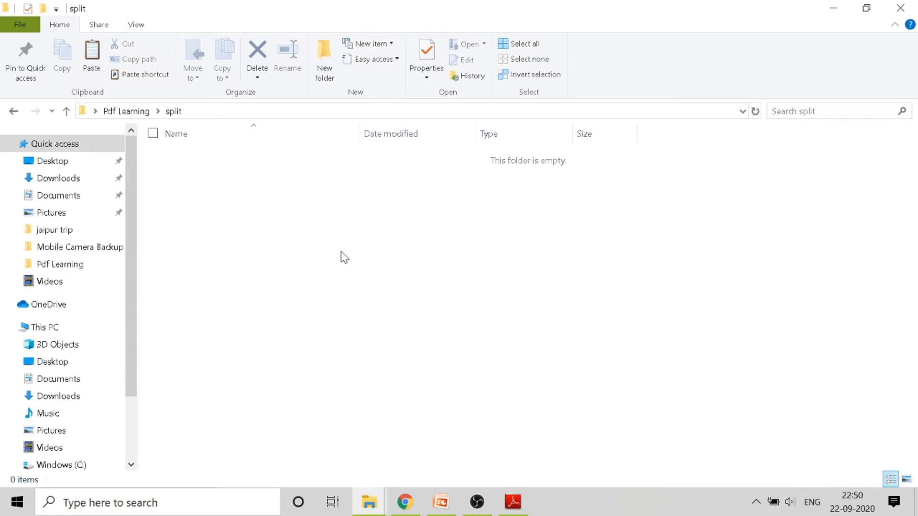
pyautogui.hotkey('ctrl', 'v')
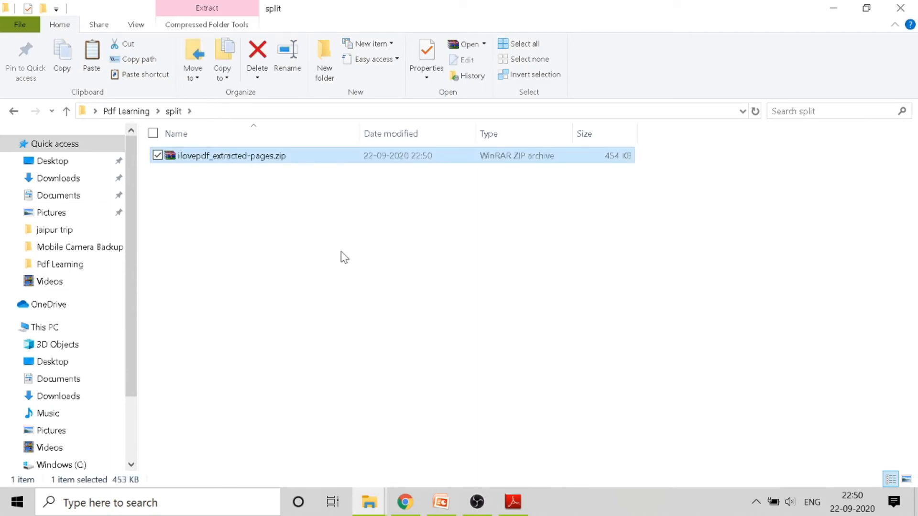
pyautogui.rightClick(268, 156)
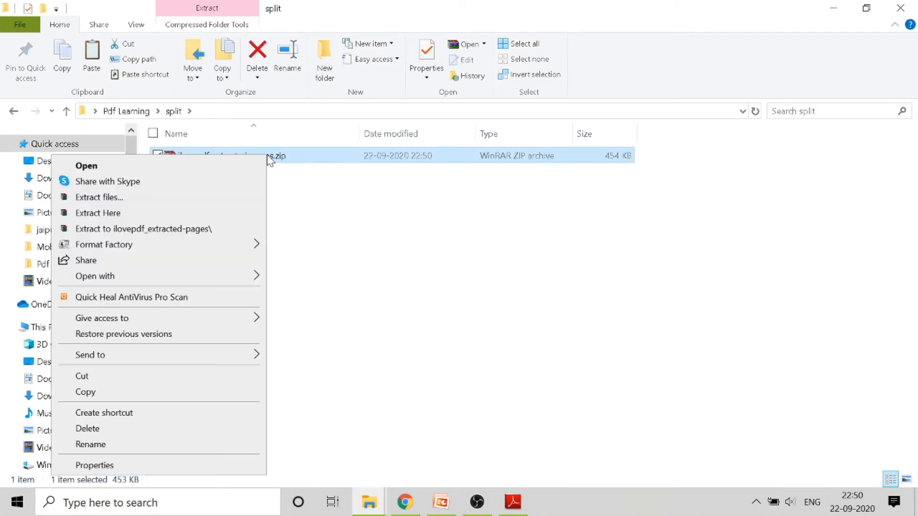
pyautogui.click(220, 218)
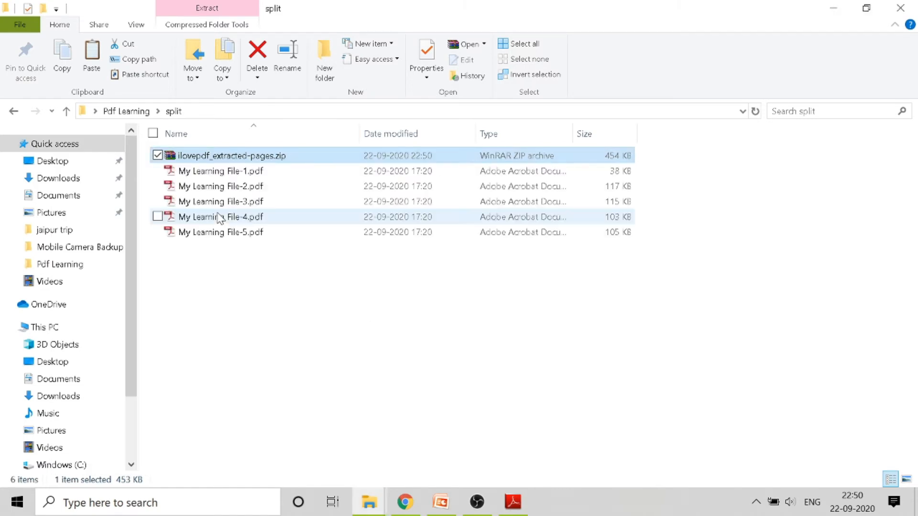
# Open My Learning File-1.pdf from the extracted files, look through its page and close the reader.
pyautogui.moveTo(348, 262); pyautogui.dragTo(194, 171)
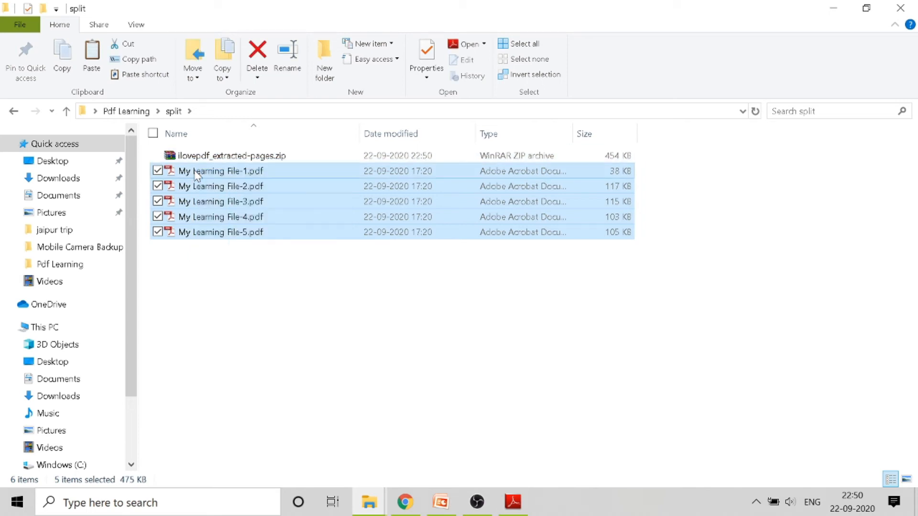
pyautogui.click(217, 272)
pyautogui.click(254, 175)
pyautogui.doubleClick(254, 175)
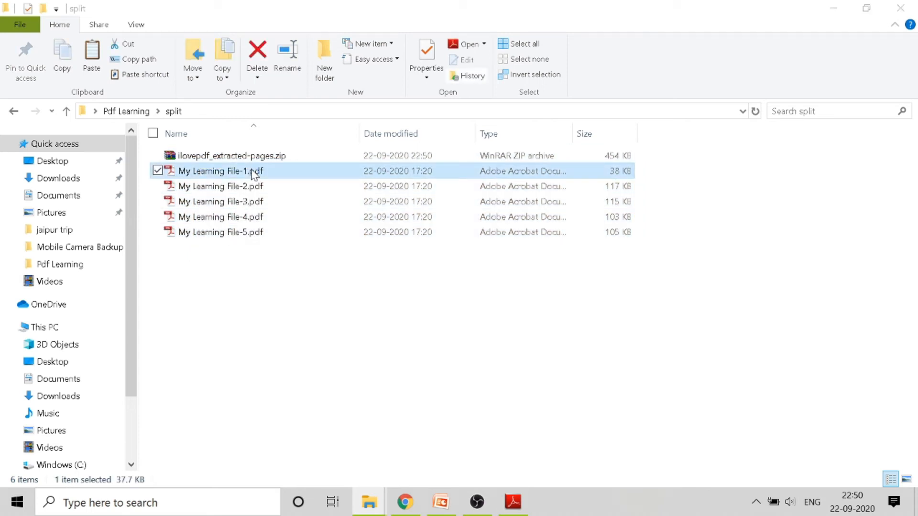
pyautogui.moveTo(915, 105); pyautogui.dragTo(913, 406)
pyautogui.click(910, 4)
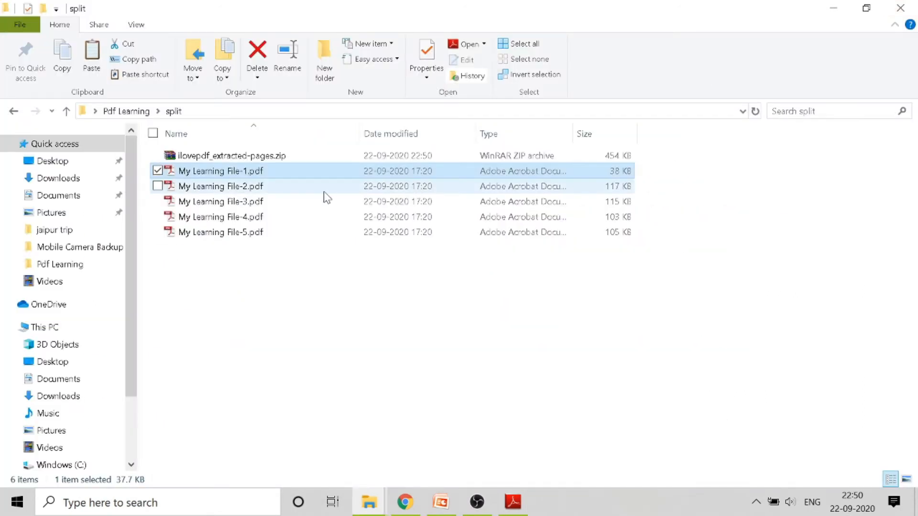
# Open My Learning File-2.pdf, look through its page to the end and close the reader.
pyautogui.click(270, 191)
pyautogui.doubleClick(270, 191)
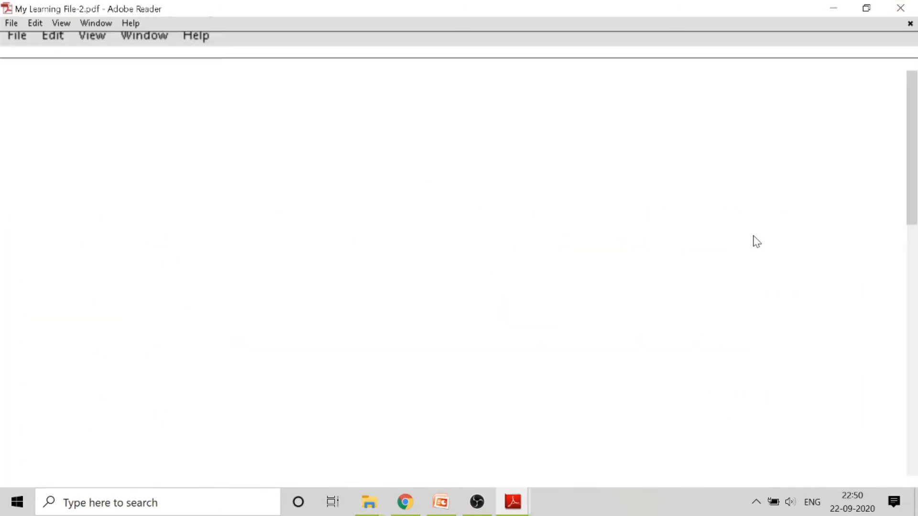
pyautogui.scroll(-5, 885, 271)
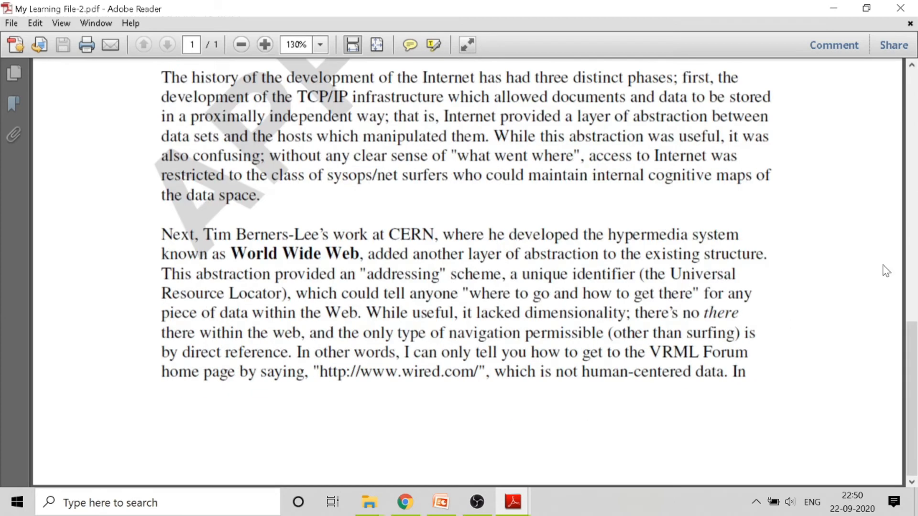
pyautogui.click(900, 8)
pyautogui.moveTo(276, 253); pyautogui.dragTo(185, 170)
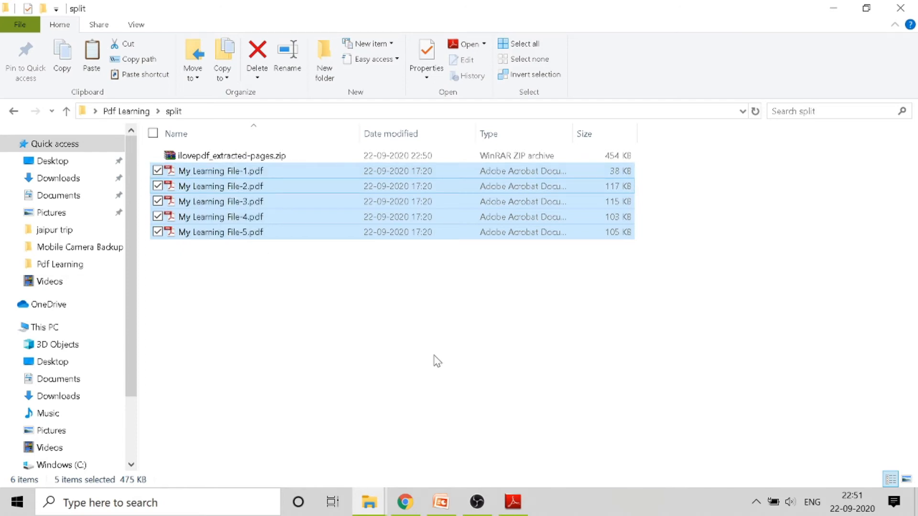
pyautogui.click(405, 502)
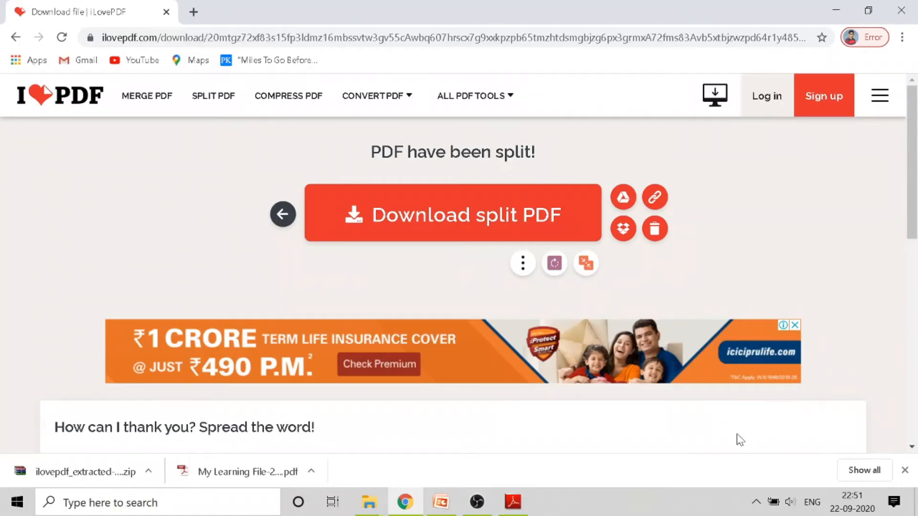
pyautogui.click(915, 502)
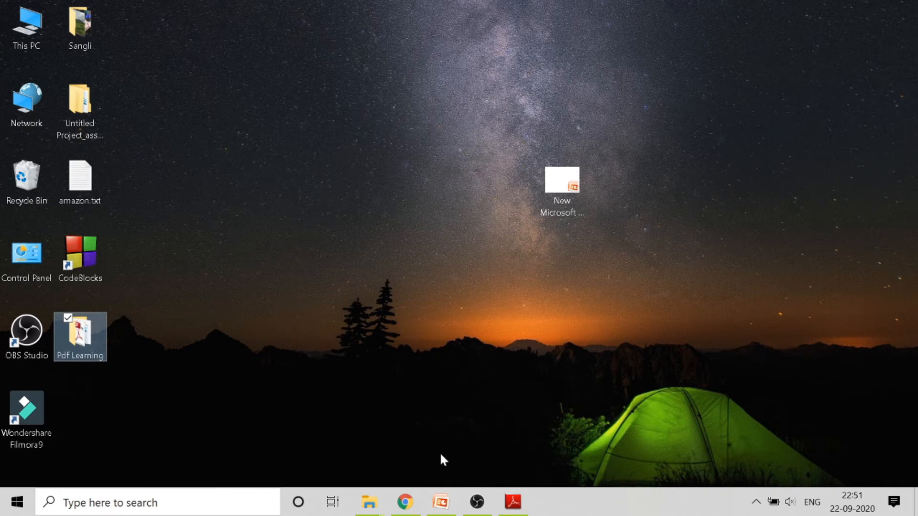
pyautogui.moveTo(449, 505)
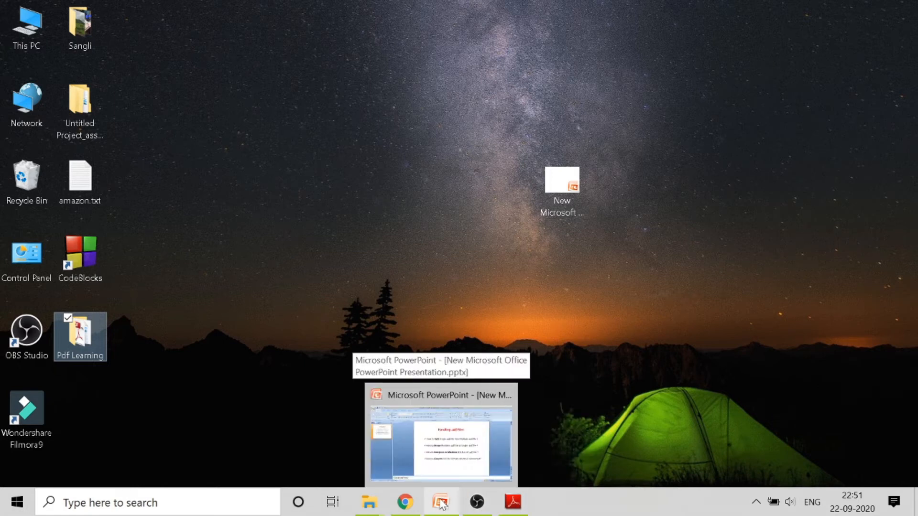
# Switch to iLovePDF in Chrome and start a PDF merge with My Learning File-1.pdf through My Learning File-5.pdf from the split folder.
pyautogui.click(404, 501)
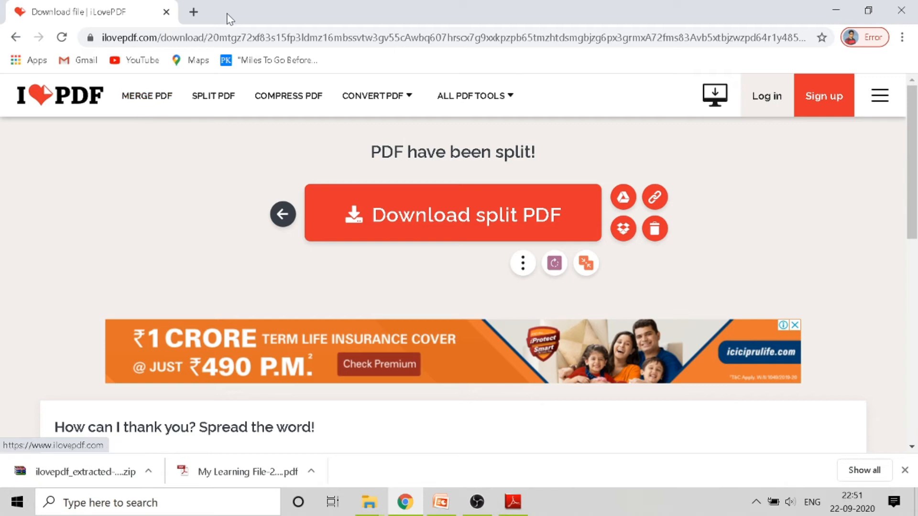
pyautogui.click(157, 104)
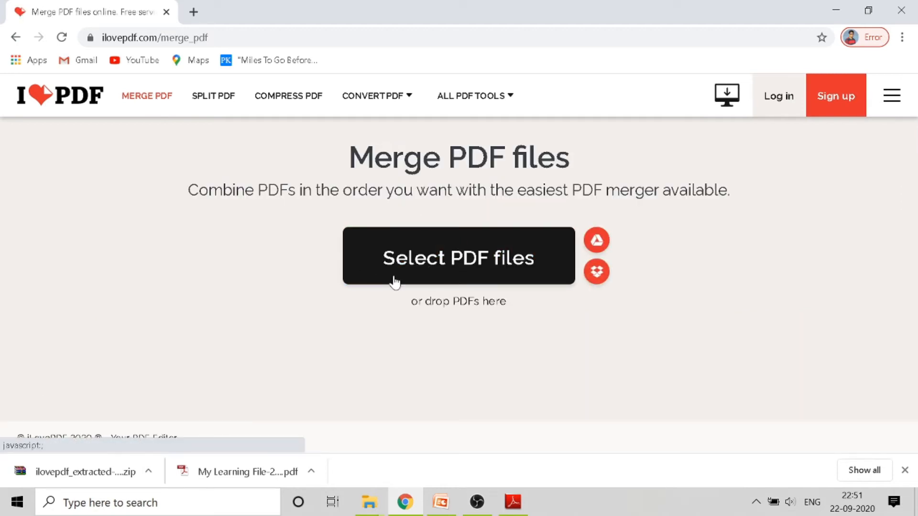
pyautogui.click(511, 261)
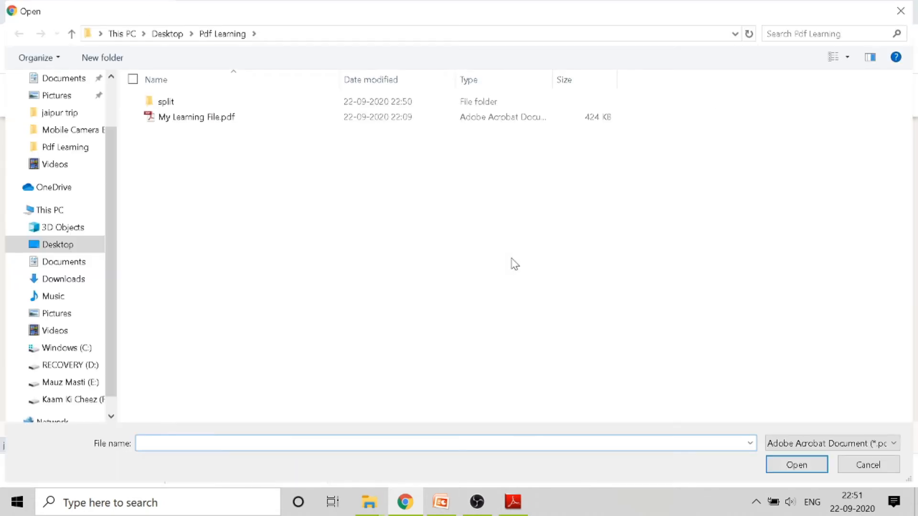
pyautogui.doubleClick(201, 105)
pyautogui.moveTo(437, 252); pyautogui.dragTo(187, 99)
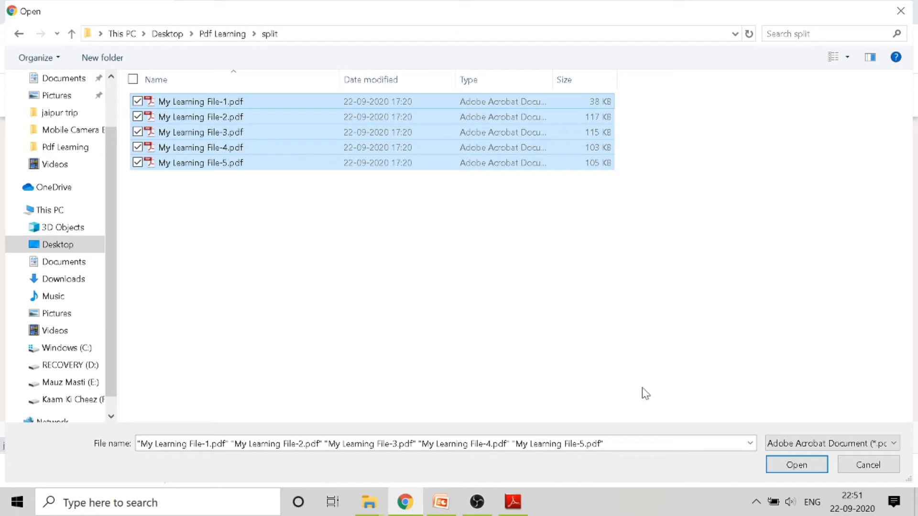
pyautogui.click(796, 465)
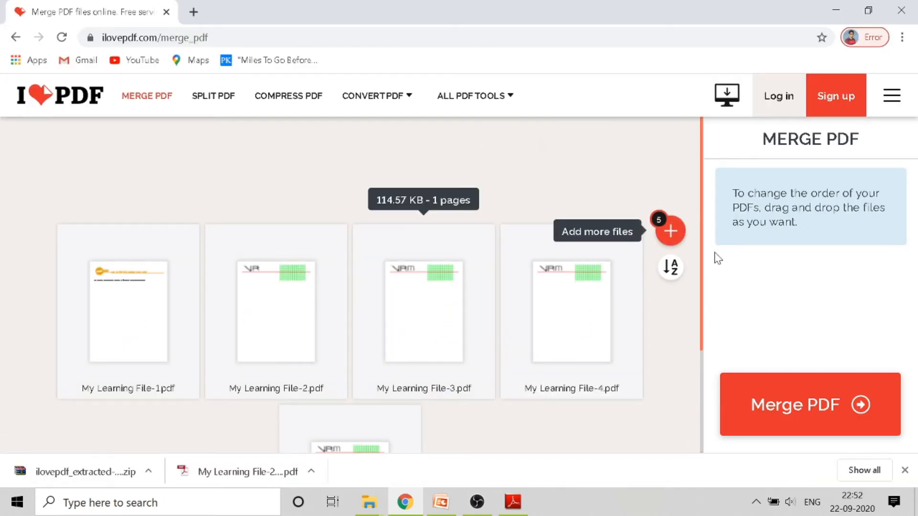
# Merge the five uploaded PDFs in their listed order and download the merged PDF.
pyautogui.moveTo(704, 266); pyautogui.dragTo(701, 383)
pyautogui.click(673, 369)
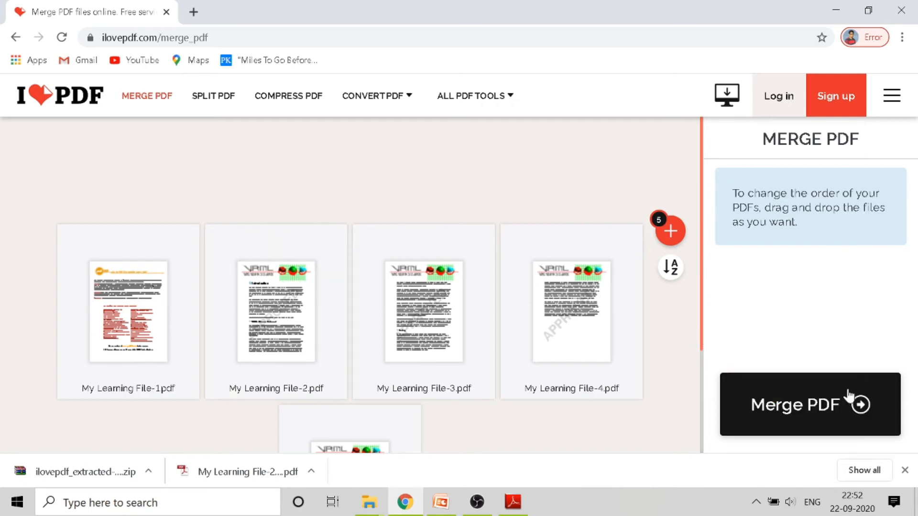
pyautogui.click(802, 417)
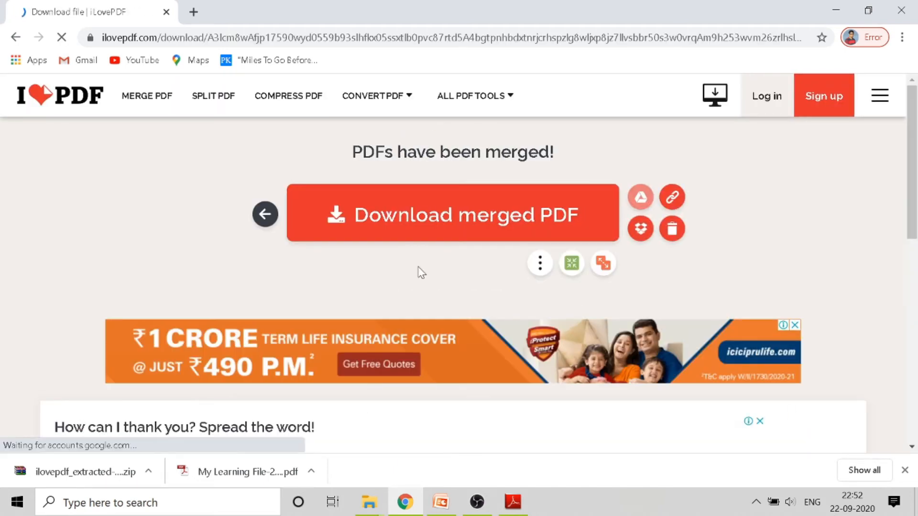
pyautogui.click(434, 225)
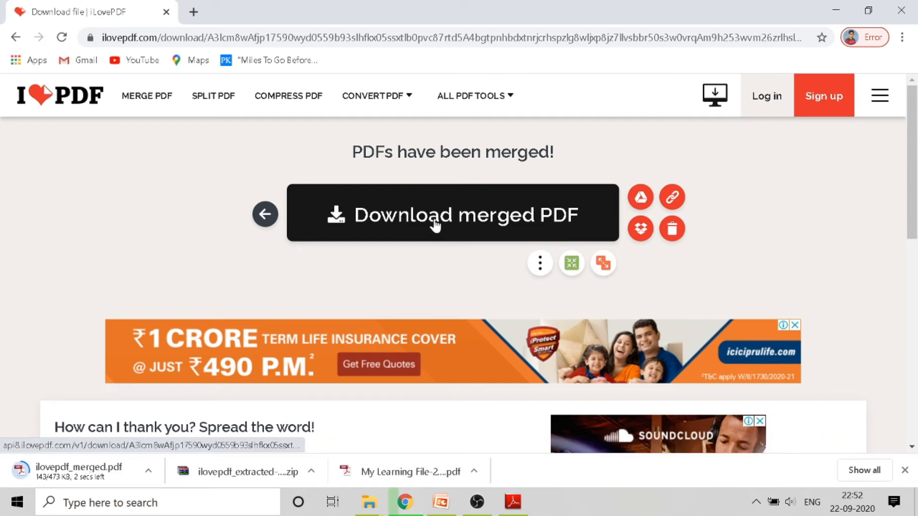
# Show the downloaded ilovepdf_merged.pdf in its folder and copy it into the split folder.
pyautogui.click(148, 471)
pyautogui.click(184, 423)
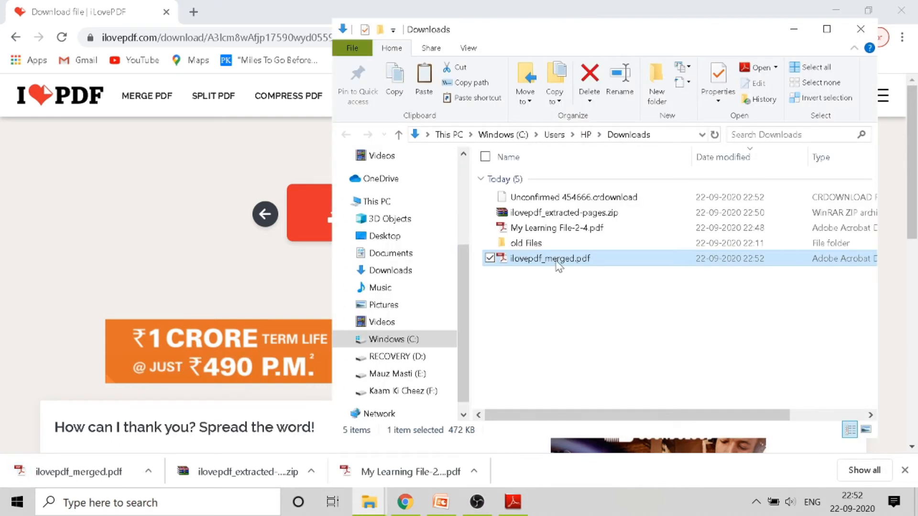
pyautogui.rightClick(558, 266)
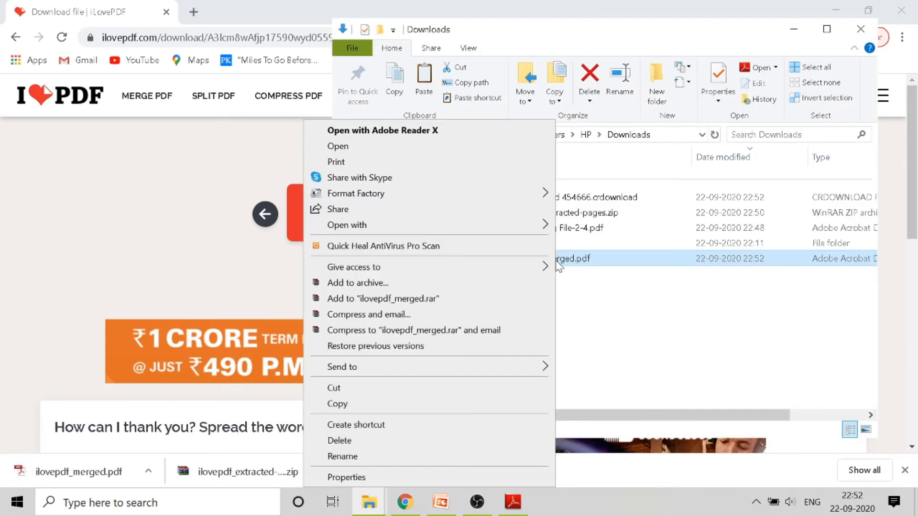
pyautogui.click(386, 404)
pyautogui.moveTo(363, 504)
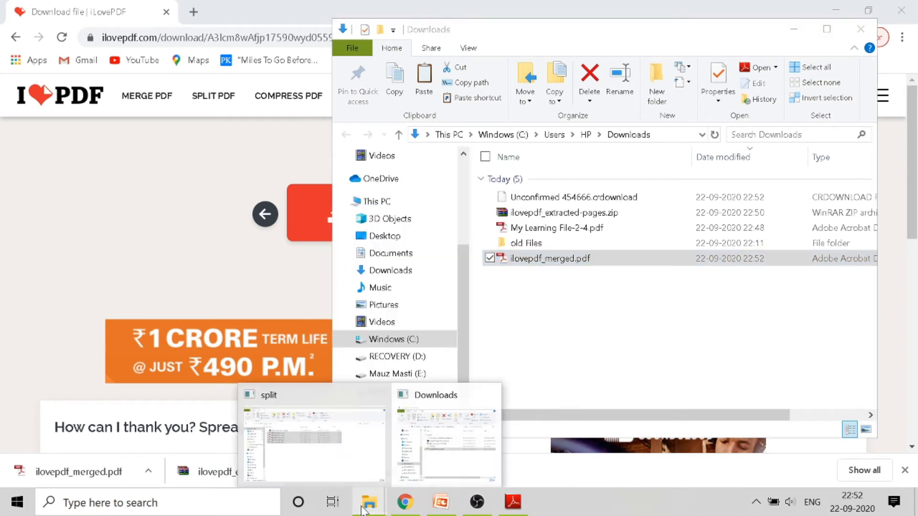
pyautogui.click(345, 469)
pyautogui.rightClick(578, 353)
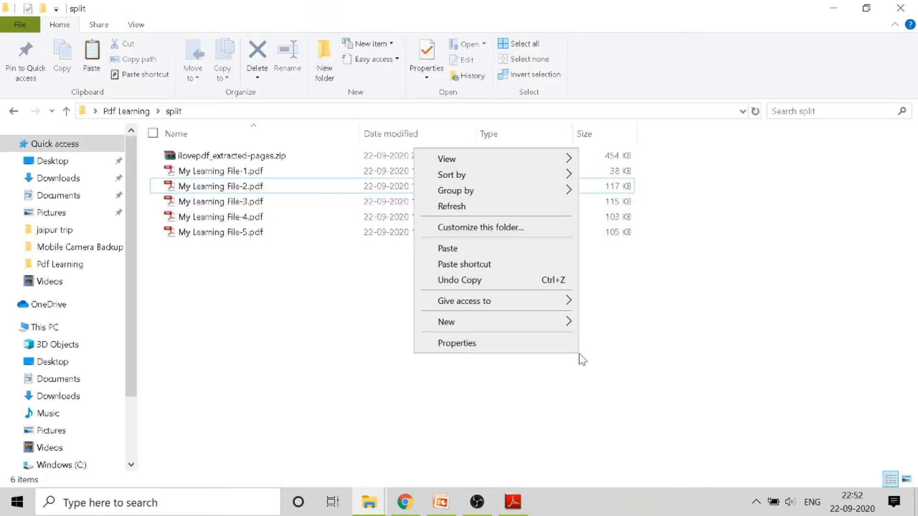
pyautogui.click(472, 246)
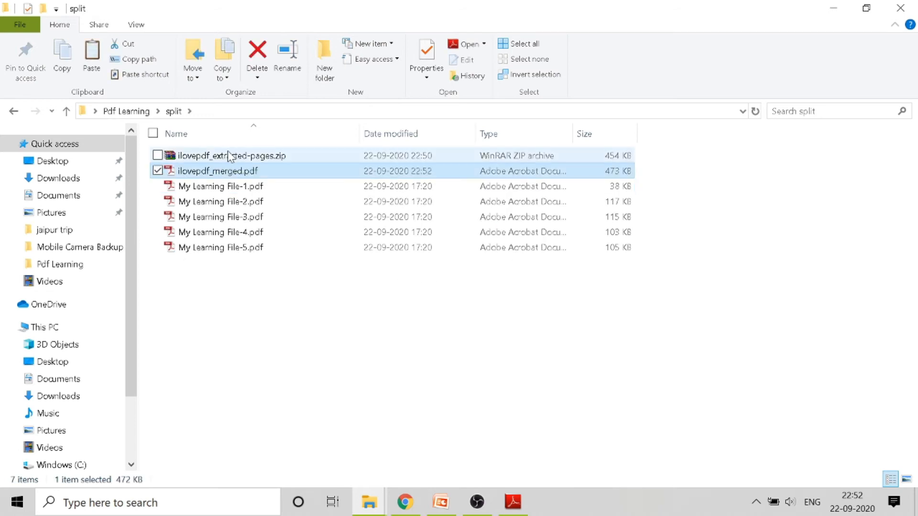
# Open ilovepdf_merged.pdf from the split folder, look through its pages and close the reader.
pyautogui.doubleClick(221, 176)
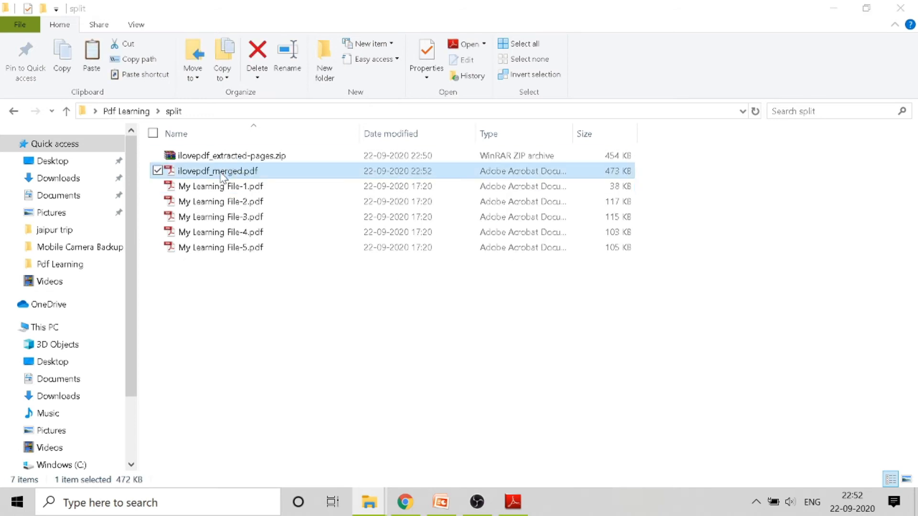
pyautogui.moveTo(911, 81); pyautogui.dragTo(908, 235)
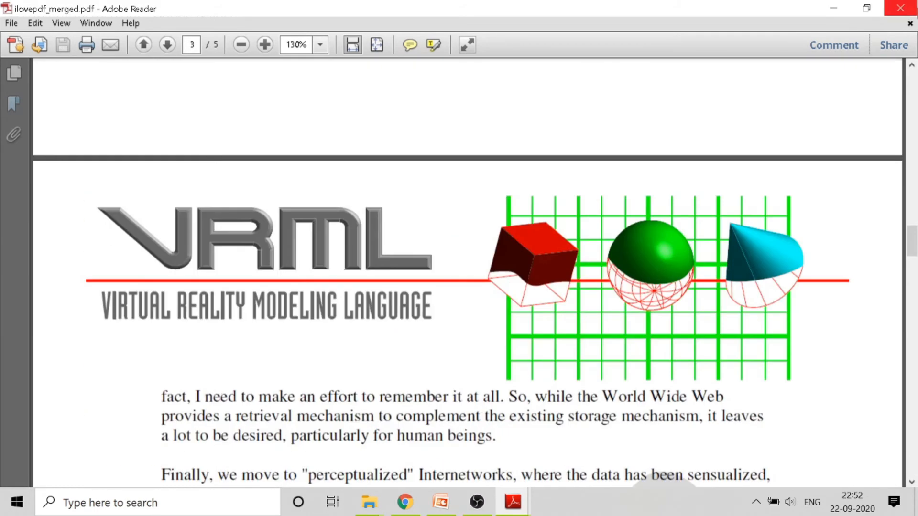
pyautogui.click(899, 7)
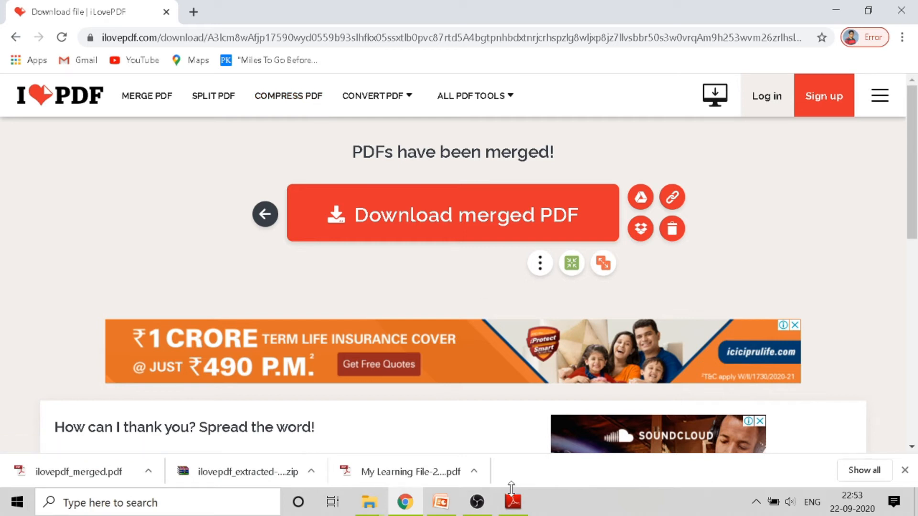
pyautogui.moveTo(373, 510)
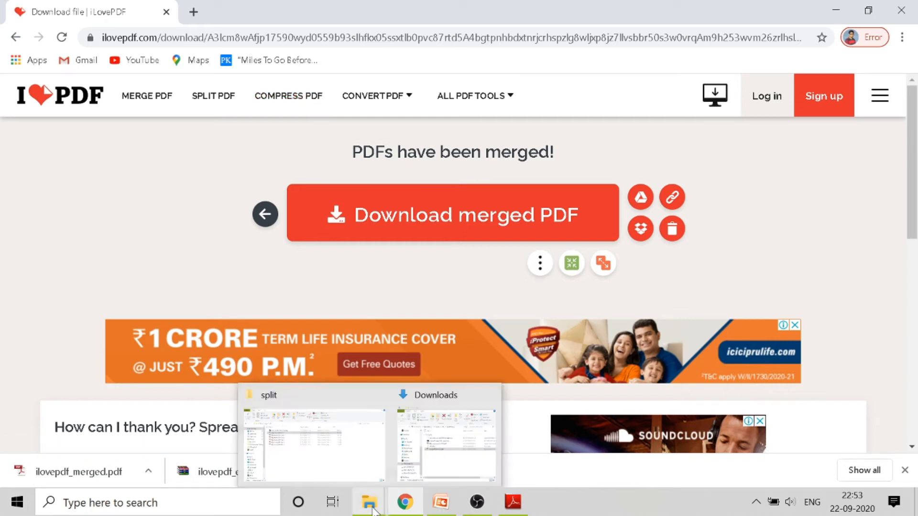
# Switch to the split folder's File Explorer window, go up to Pdf Learning, and check the file size in My Learning File.pdf's properties.
pyautogui.click(345, 464)
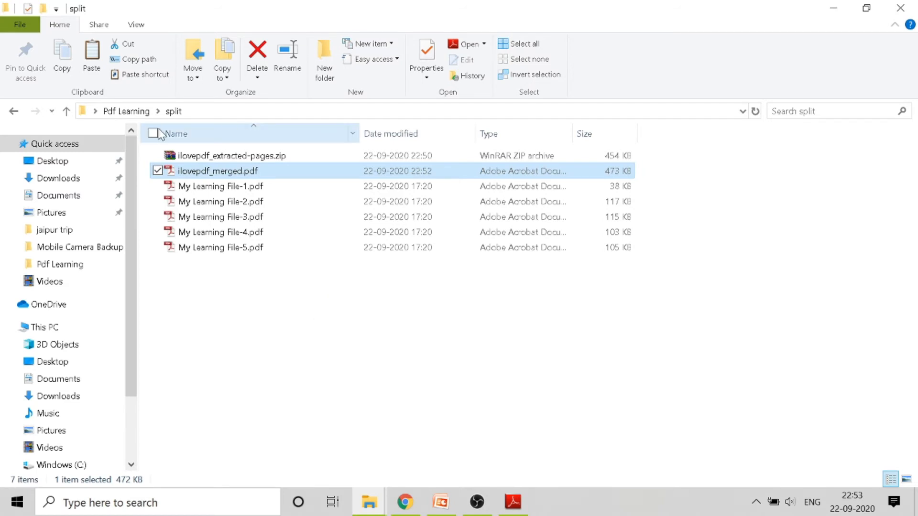
pyautogui.click(132, 115)
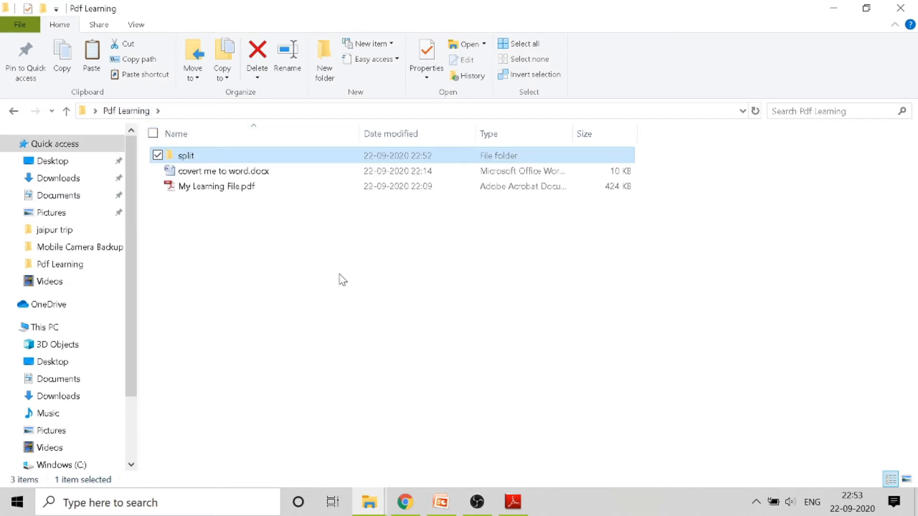
pyautogui.click(239, 191)
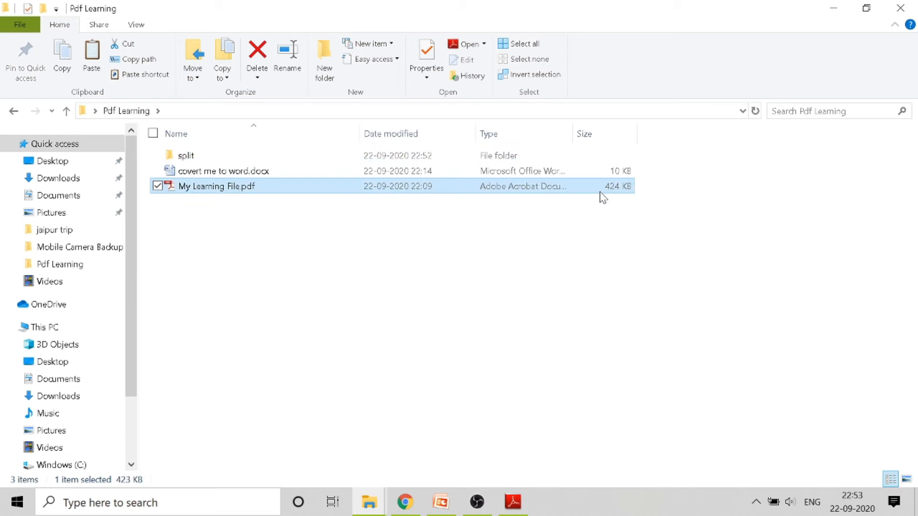
pyautogui.rightClick(282, 189)
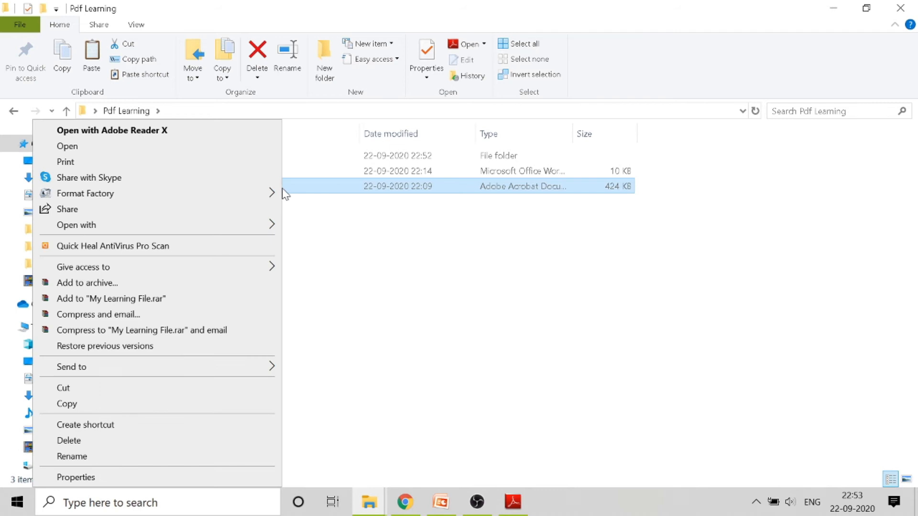
pyautogui.click(146, 475)
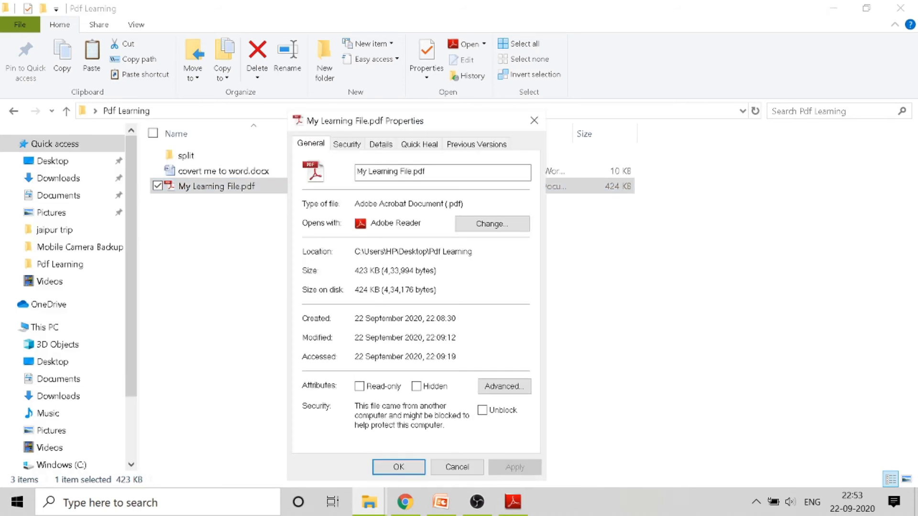
pyautogui.moveTo(355, 270); pyautogui.dragTo(368, 270)
pyautogui.click(534, 120)
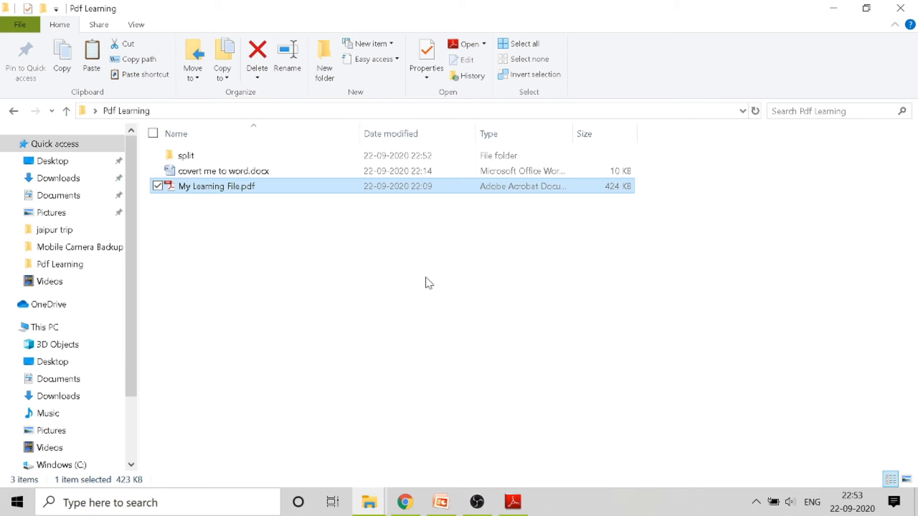
# Switch to iLovePDF in Chrome and start a PDF compression with My Learning File.pdf from the Pdf Learning folder.
pyautogui.click(407, 502)
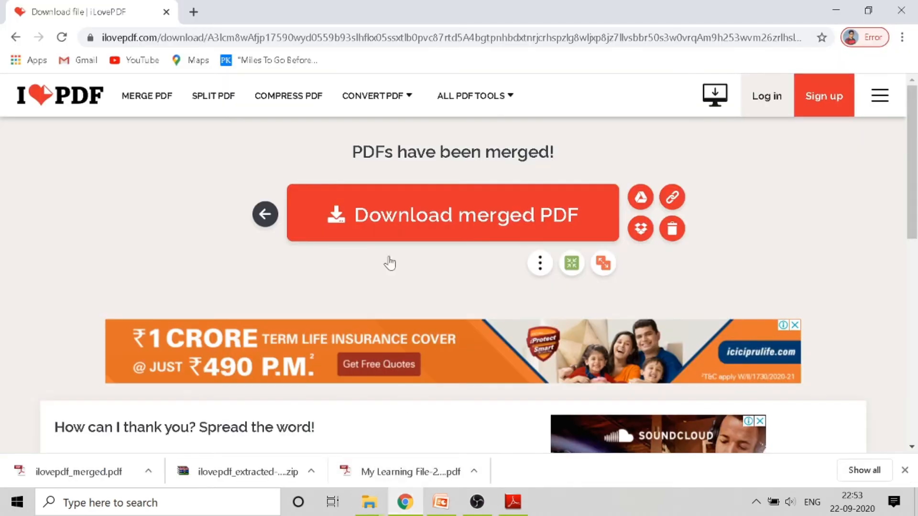
pyautogui.click(286, 98)
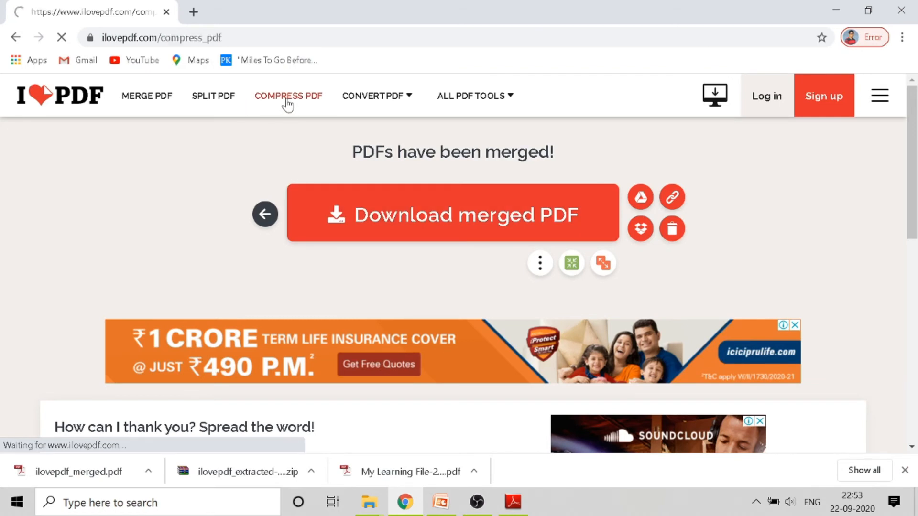
pyautogui.click(460, 252)
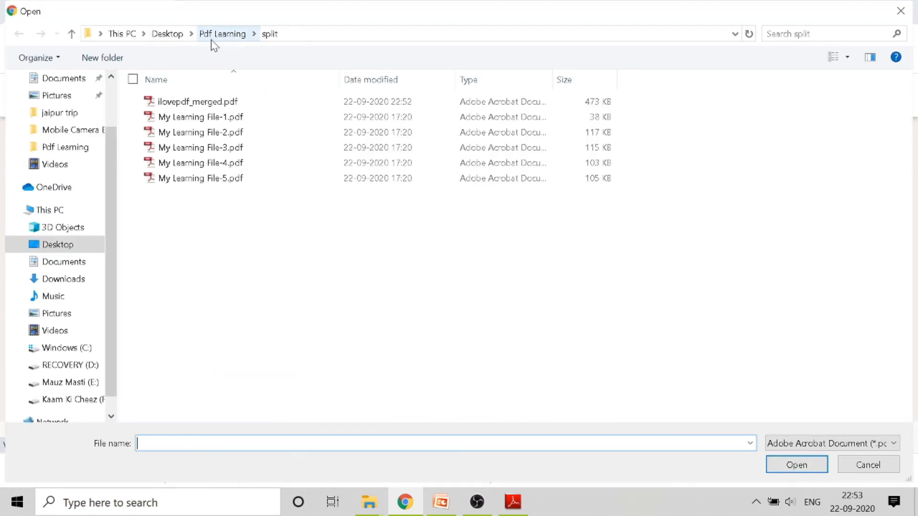
pyautogui.click(212, 37)
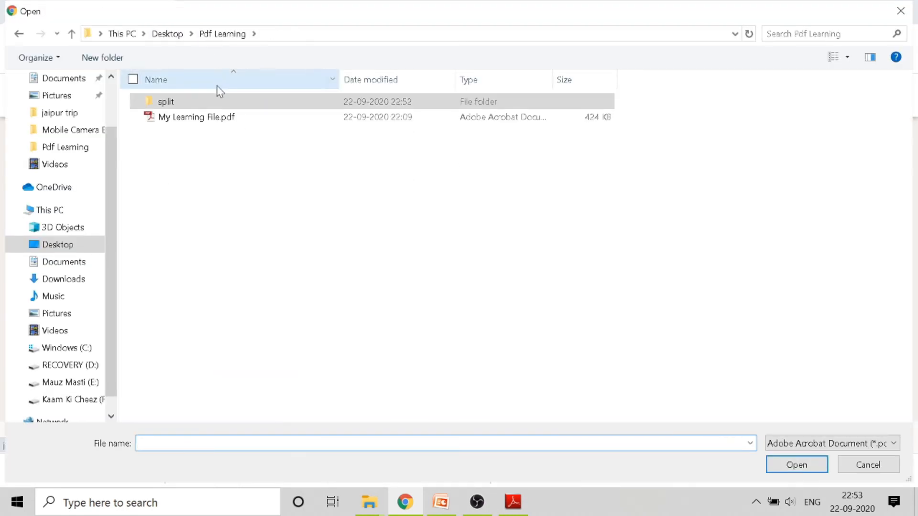
pyautogui.click(195, 122)
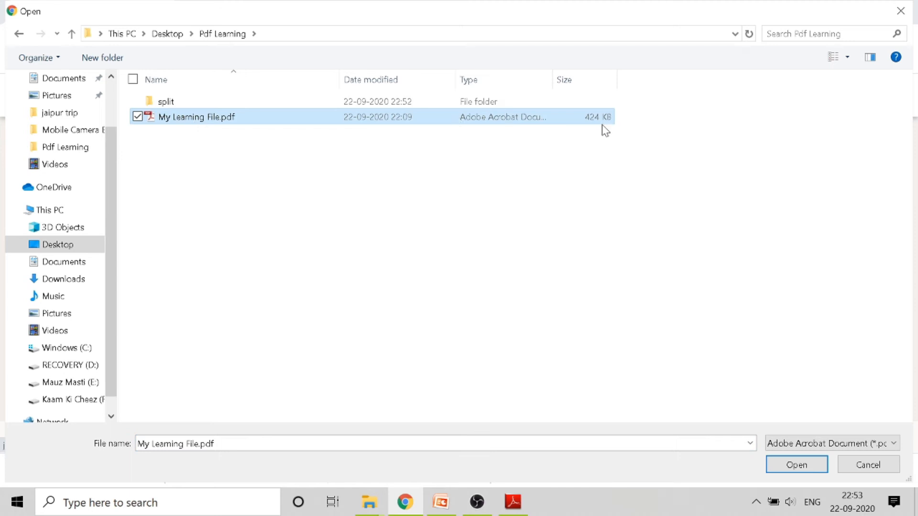
pyautogui.click(797, 465)
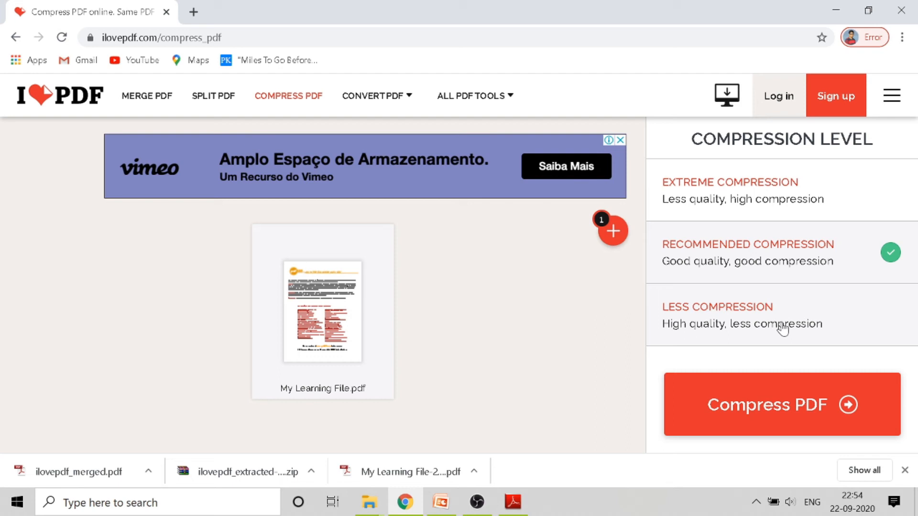
# Compress the uploaded PDF with Extreme Compression and compare its original and compressed sizes.
pyautogui.click(763, 198)
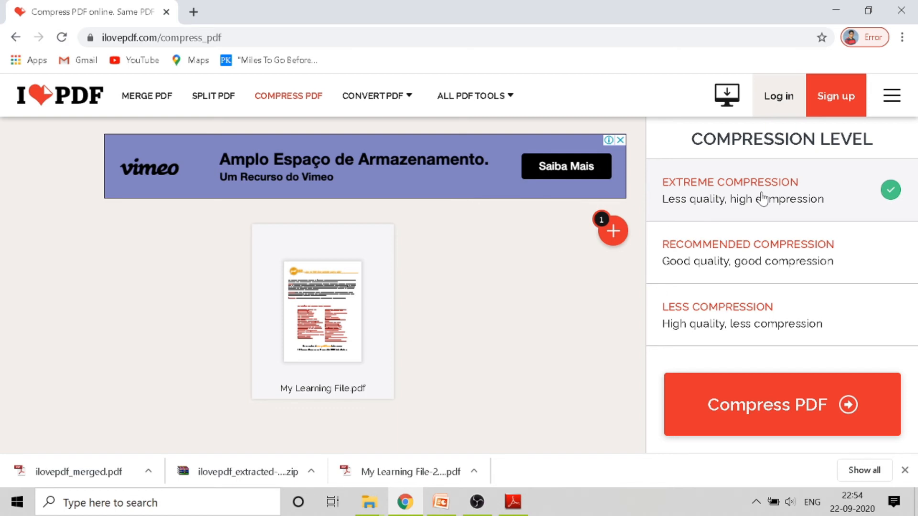
pyautogui.click(770, 408)
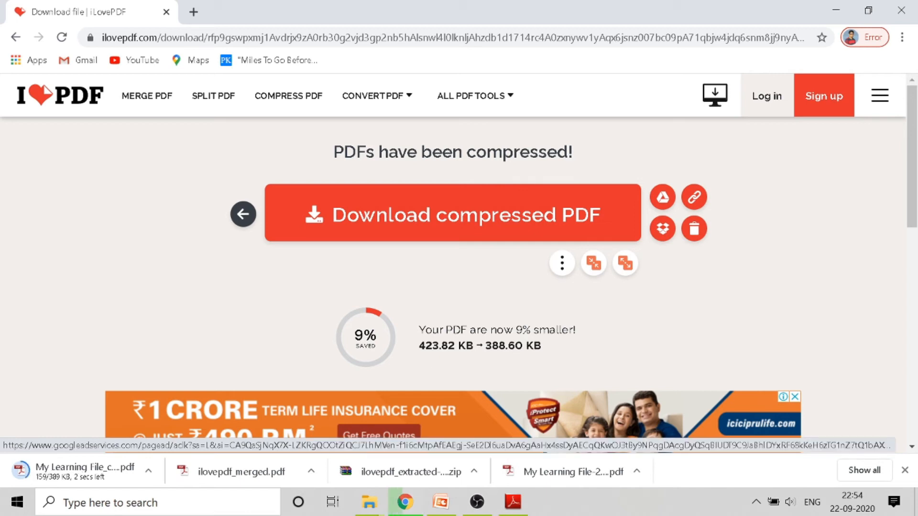
pyautogui.moveTo(477, 346); pyautogui.dragTo(418, 346)
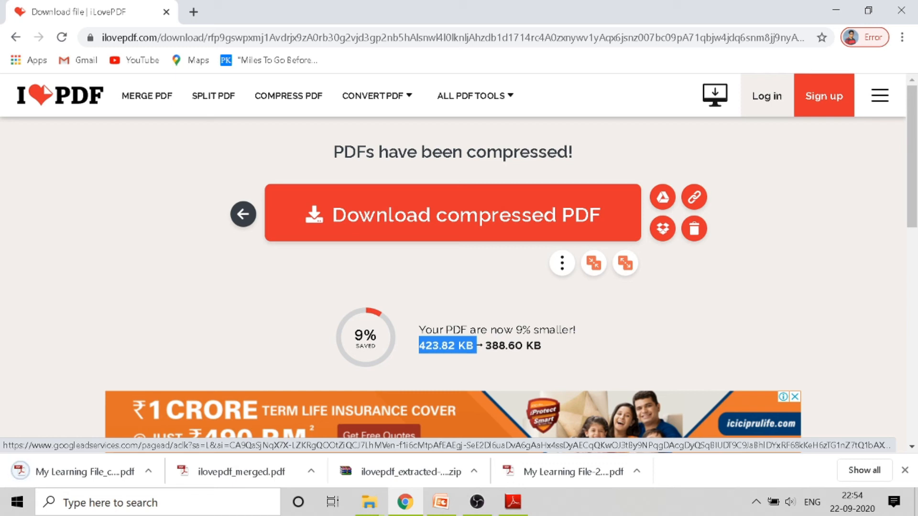
pyautogui.click(555, 351)
pyautogui.moveTo(555, 352); pyautogui.dragTo(485, 346)
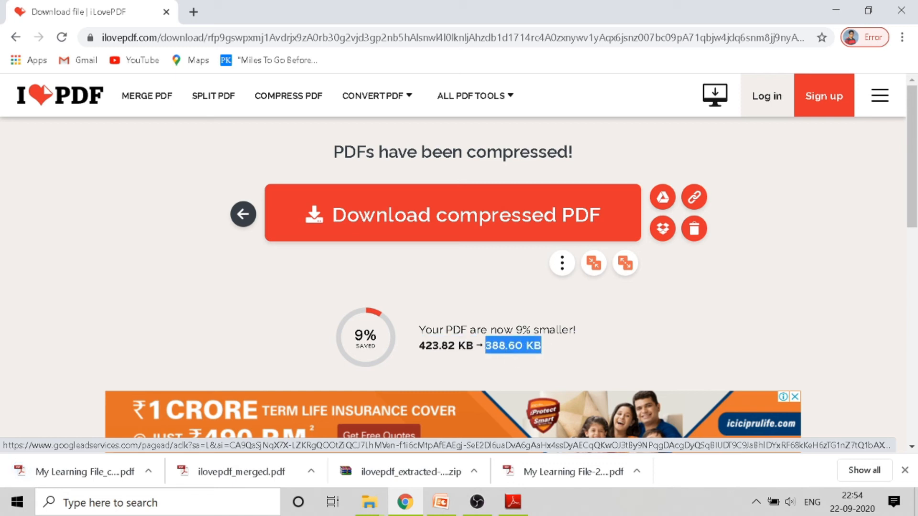
pyautogui.click(573, 350)
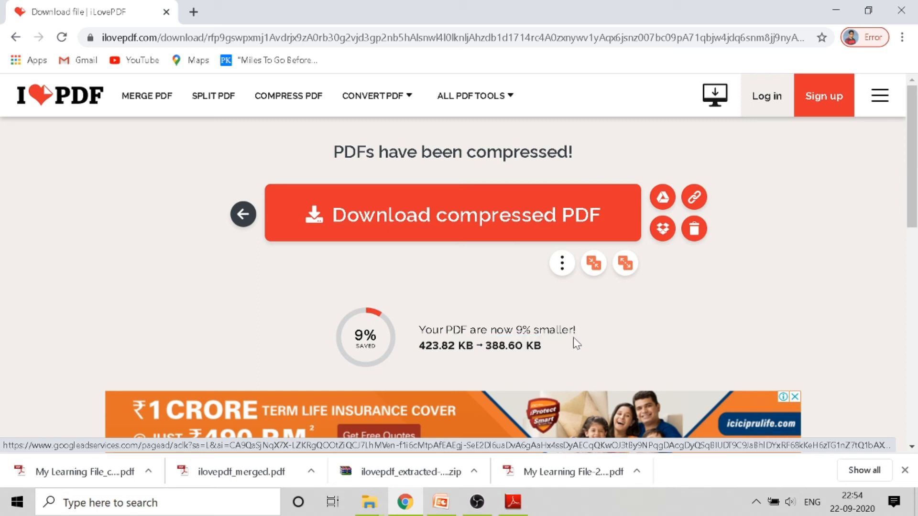
# Download the compressed PDF again and copy My Learning File_compressed (1).pdf from Downloads into the Pdf Learning folder.
pyautogui.click(484, 219)
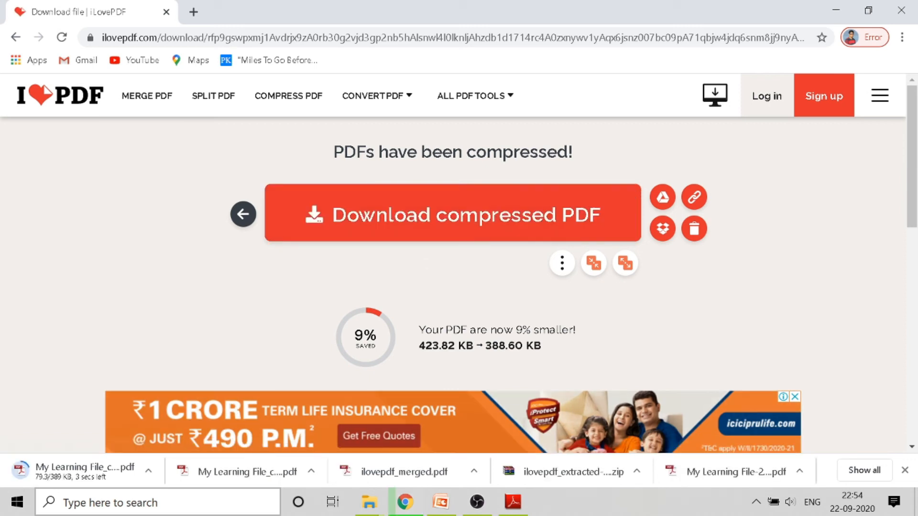
pyautogui.click(149, 471)
pyautogui.click(196, 422)
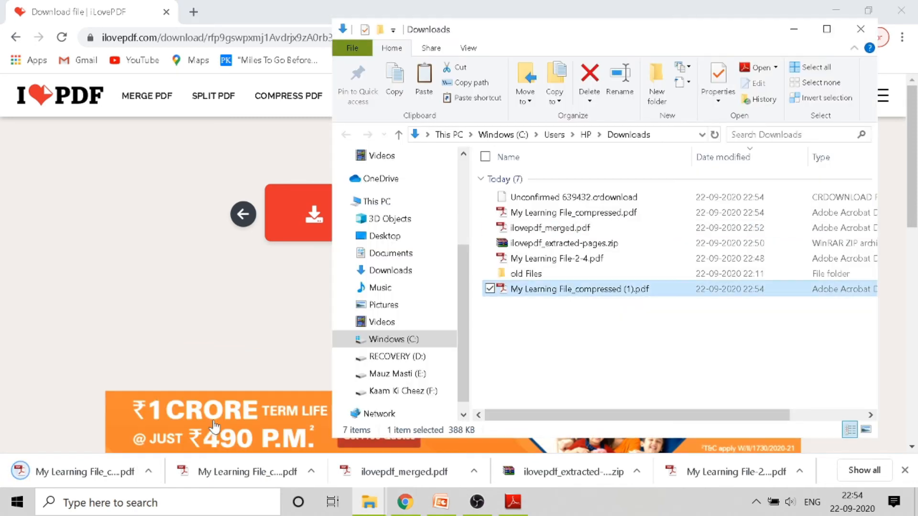
pyautogui.rightClick(561, 293)
pyautogui.click(293, 403)
pyautogui.moveTo(369, 502)
pyautogui.click(332, 455)
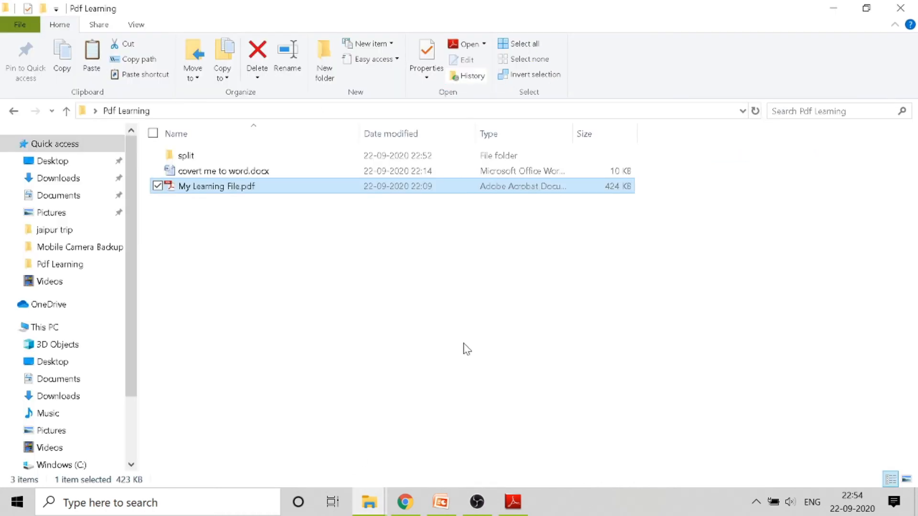
pyautogui.rightClick(462, 349)
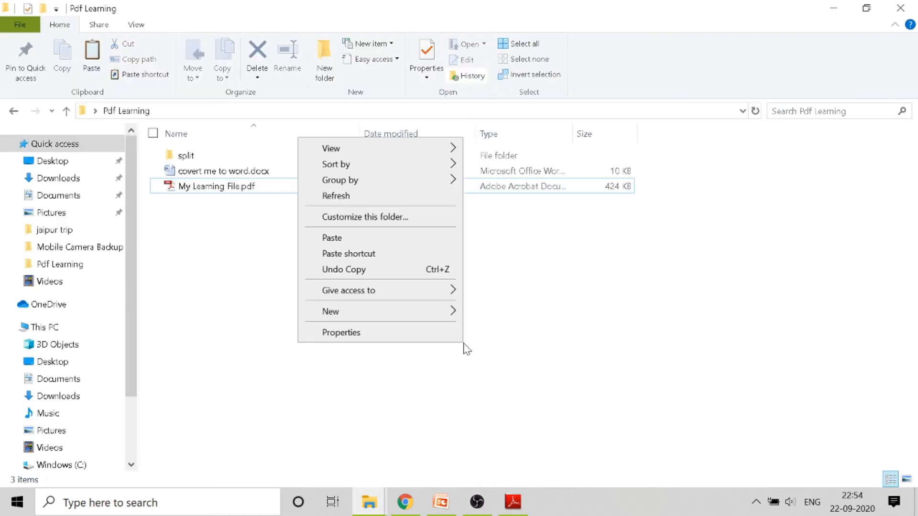
pyautogui.click(329, 238)
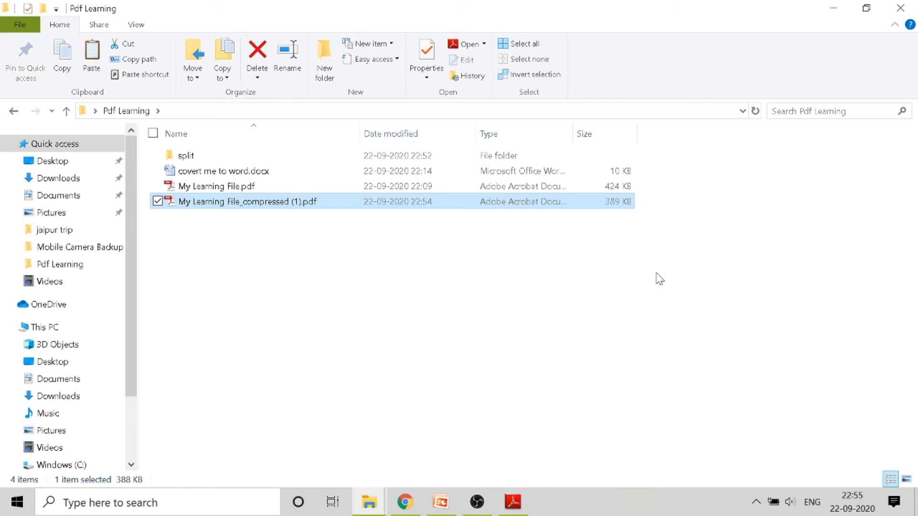
# Switch to iLovePDF in Chrome, convert covert me to word.docx from Pdf Learning to PDF, and download the result.
pyautogui.moveTo(482, 506)
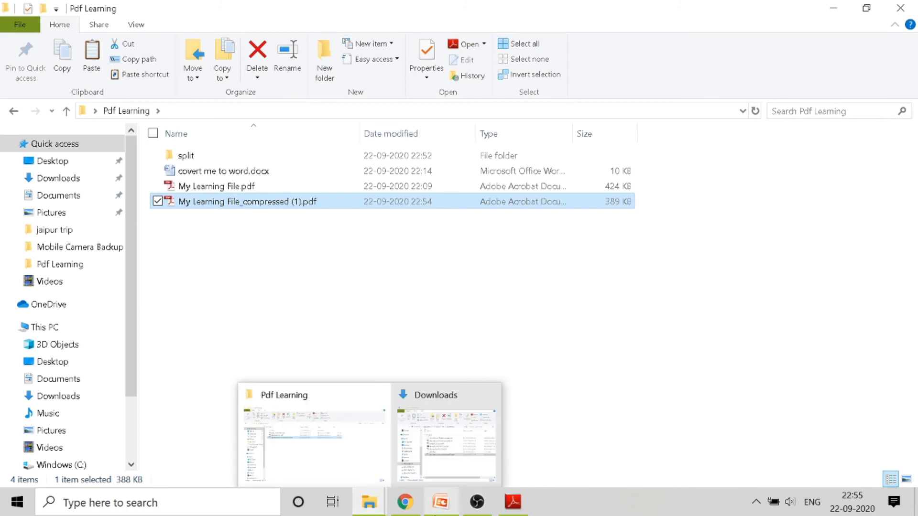
pyautogui.click(415, 511)
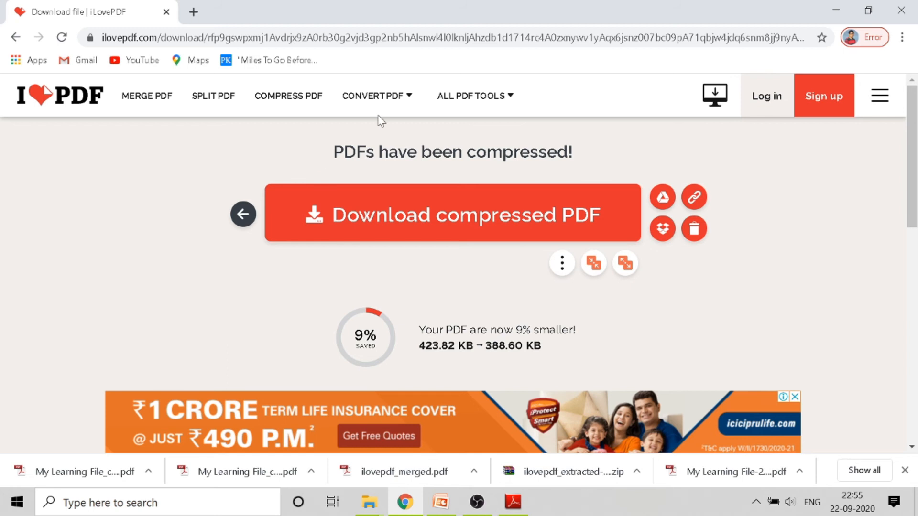
pyautogui.moveTo(396, 97)
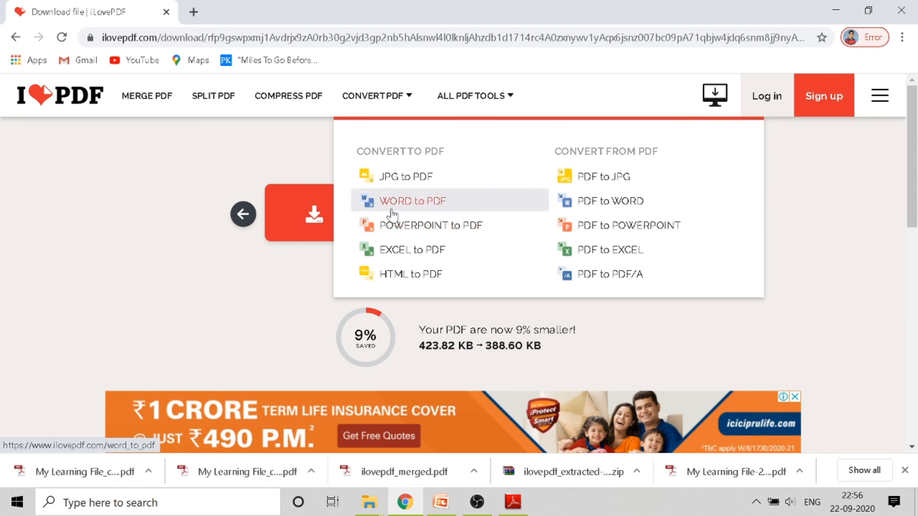
pyautogui.click(427, 205)
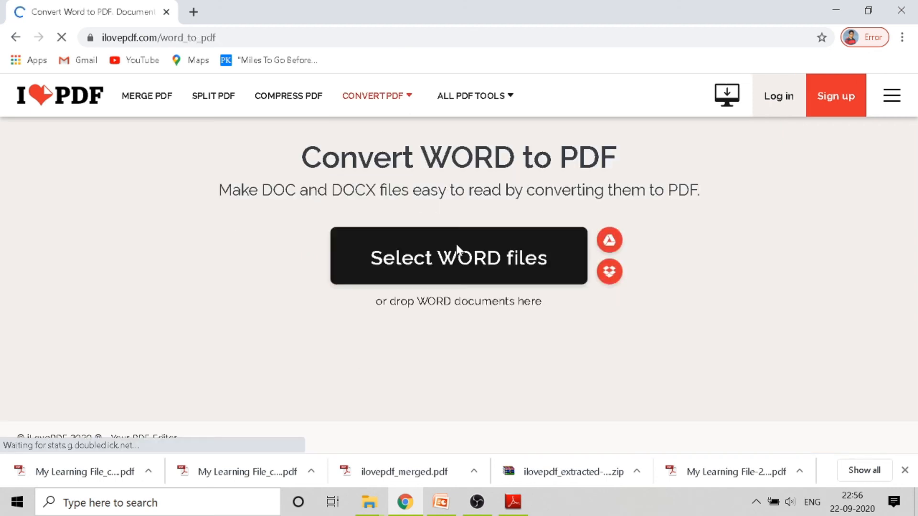
pyautogui.click(457, 251)
pyautogui.click(207, 118)
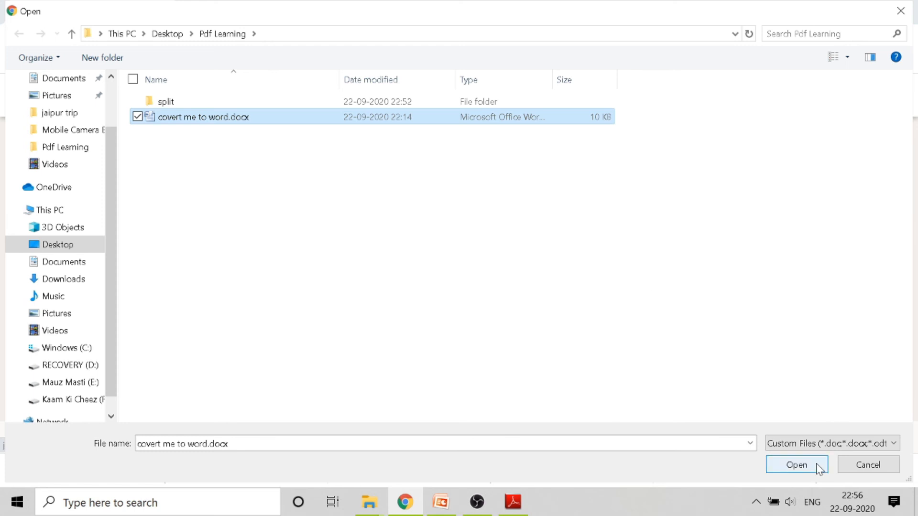
pyautogui.click(796, 464)
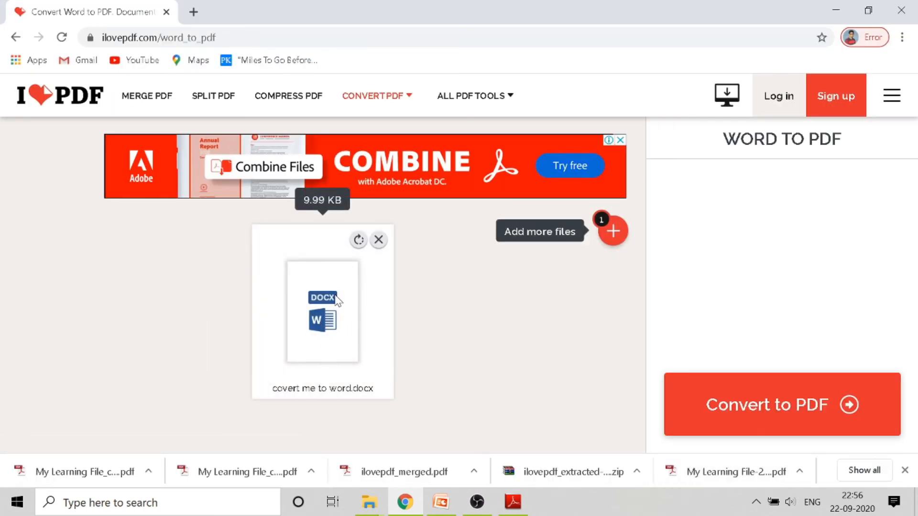
pyautogui.click(810, 413)
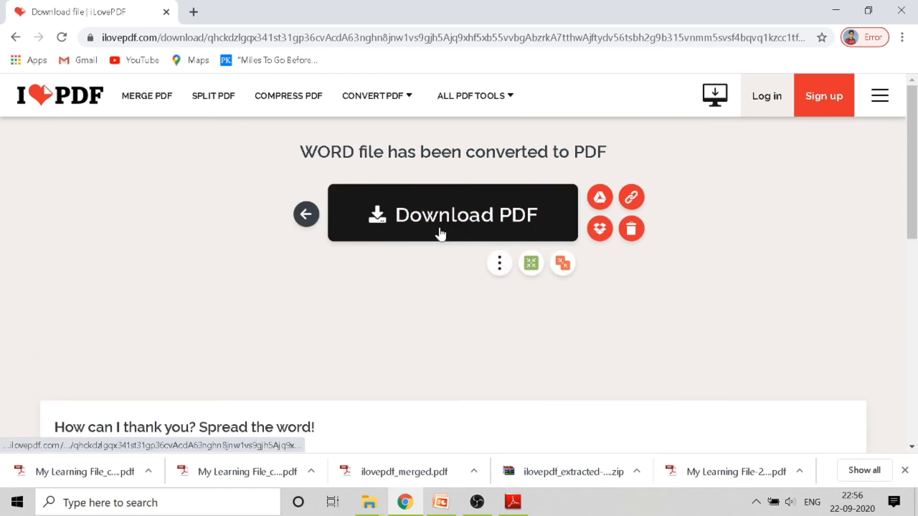
pyautogui.click(496, 220)
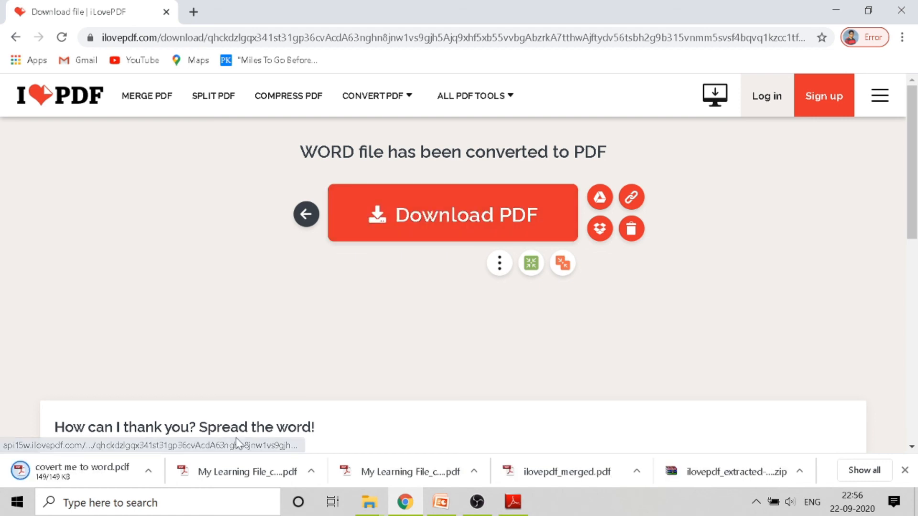
# Copy the converted covert me to word.pdf from the Downloads folder into the Pdf Learning folder.
pyautogui.click(154, 477)
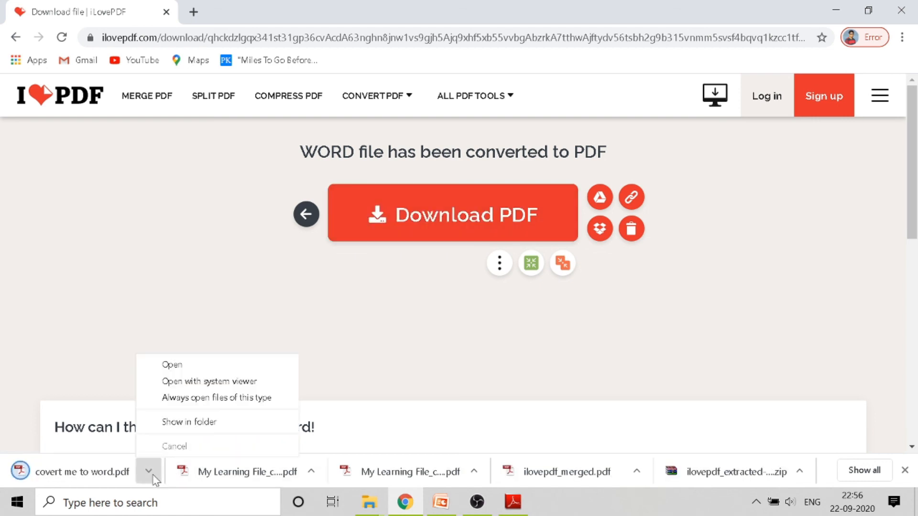
pyautogui.click(207, 423)
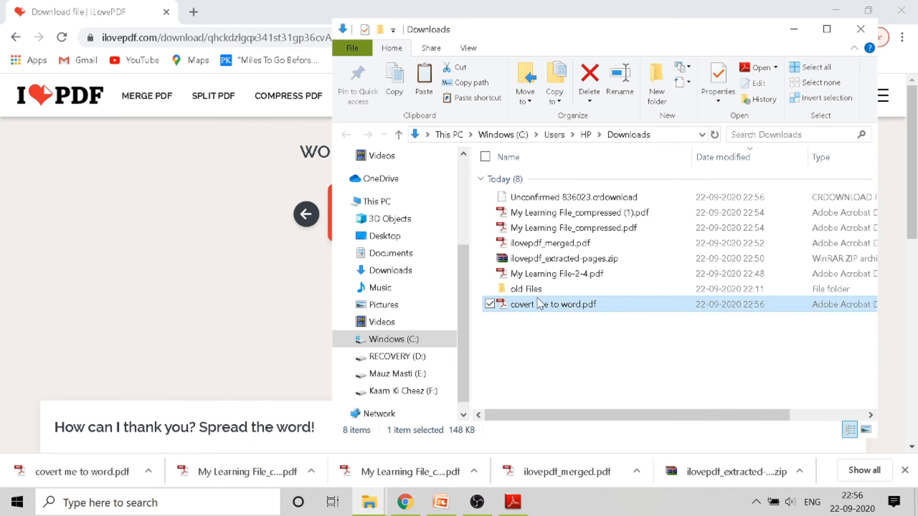
pyautogui.rightClick(542, 314)
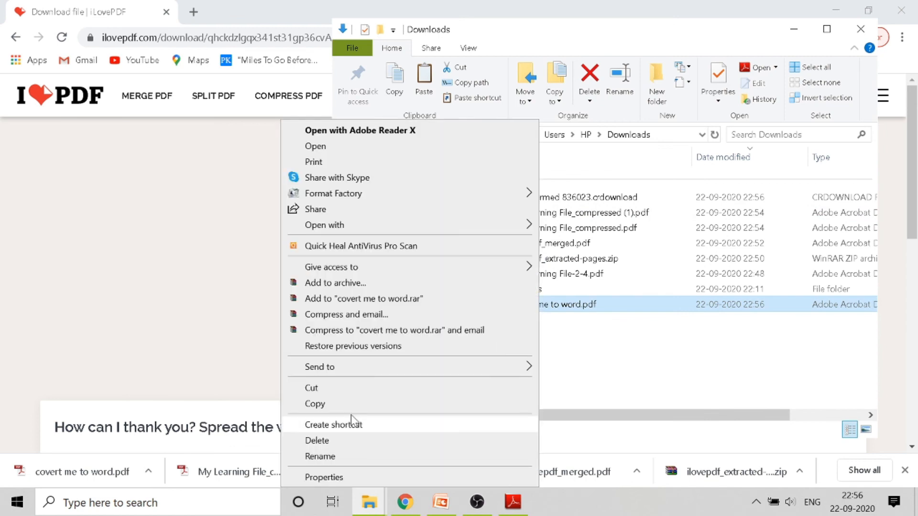
pyautogui.click(342, 403)
pyautogui.moveTo(375, 499)
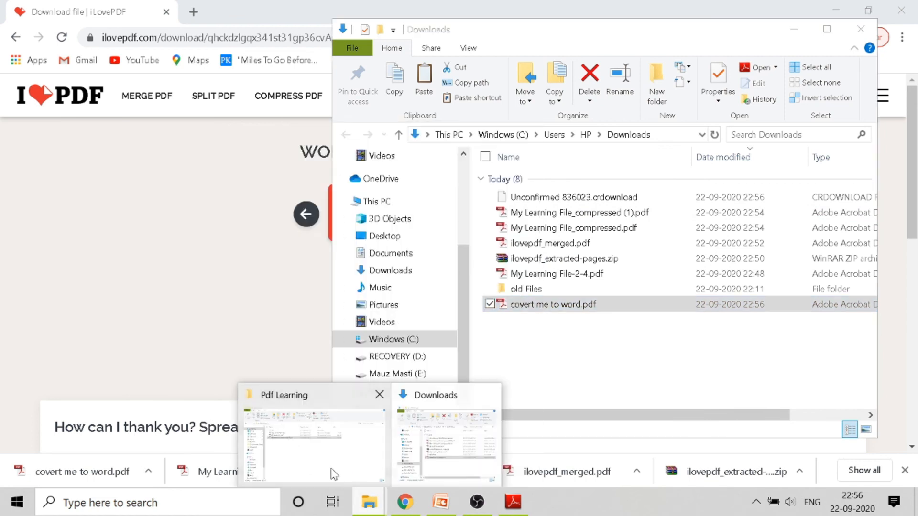
pyautogui.click(329, 464)
pyautogui.rightClick(356, 390)
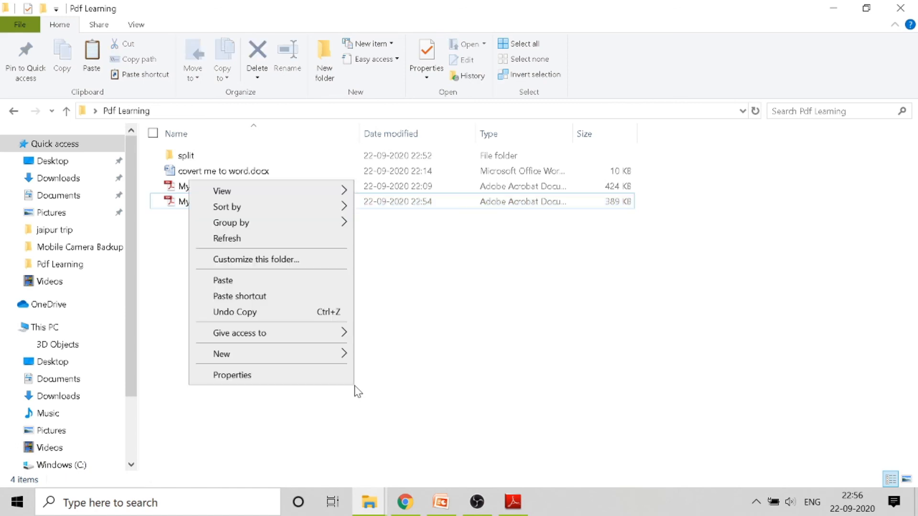
pyautogui.click(253, 281)
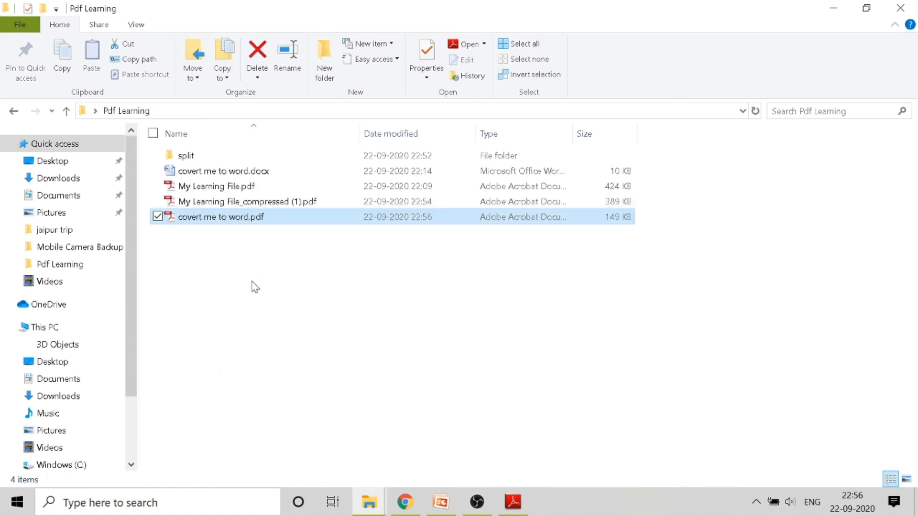
# Open covert me to word.docx and covert me to word.pdf from Pdf Learning, compare their contents, and close the PDF and the folder.
pyautogui.click(187, 173)
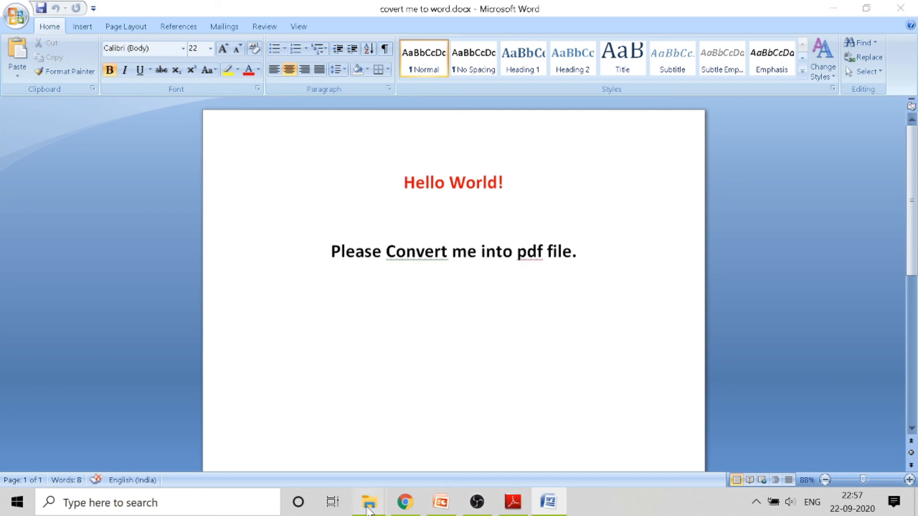
pyautogui.moveTo(369, 503)
pyautogui.click(335, 455)
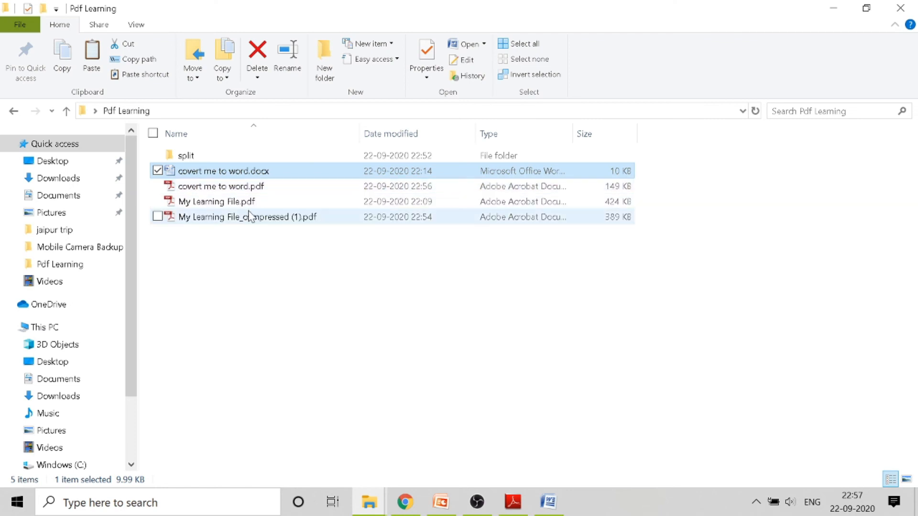
pyautogui.click(241, 187)
pyautogui.doubleClick(242, 189)
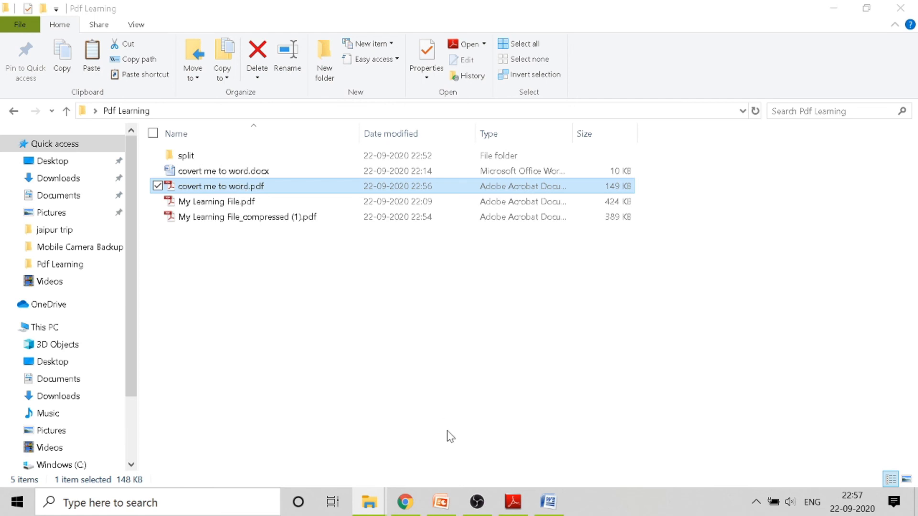
pyautogui.moveTo(911, 179)
pyautogui.mouseDown()
pyautogui.moveTo(912, 399)
pyautogui.moveTo(912, 191)
pyautogui.mouseUp()
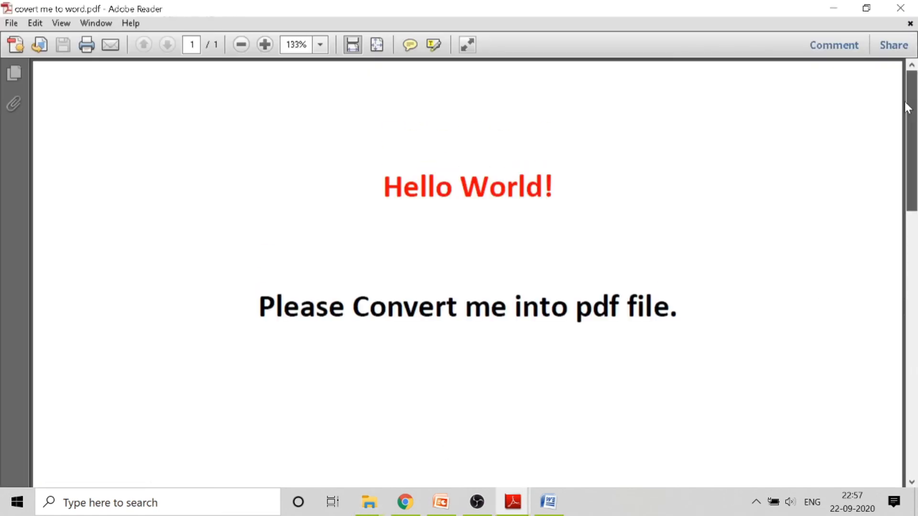
pyautogui.click(893, 7)
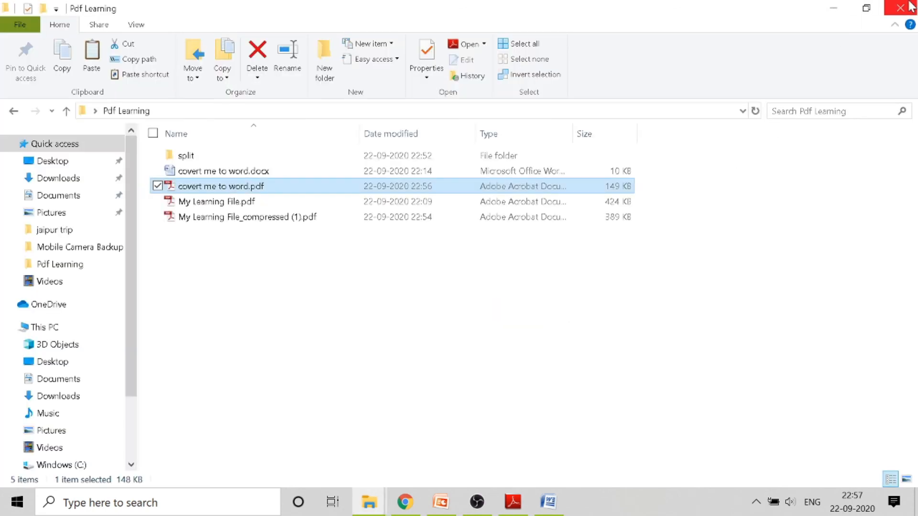
pyautogui.click(910, 6)
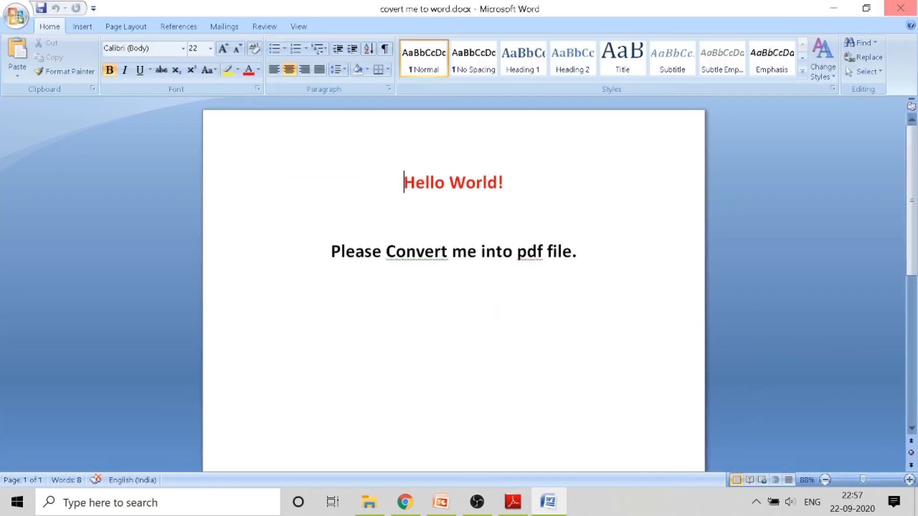
# Switch to the PowerPoint presentation and show the Handling .pdf Files slide as a slide show.
pyautogui.click(441, 502)
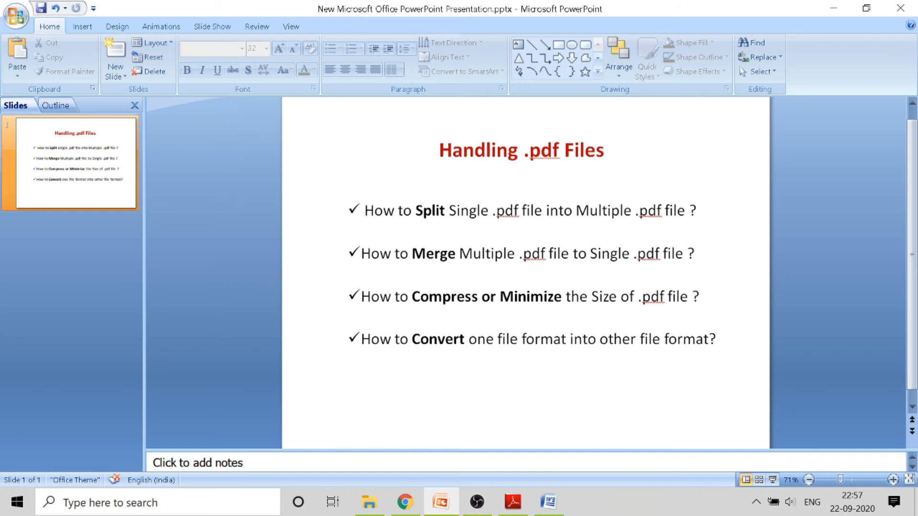
pyautogui.click(772, 480)
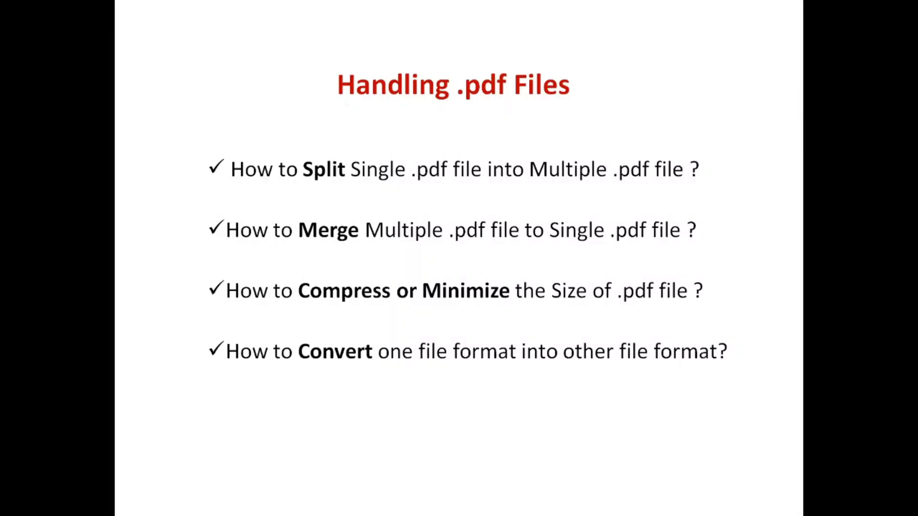